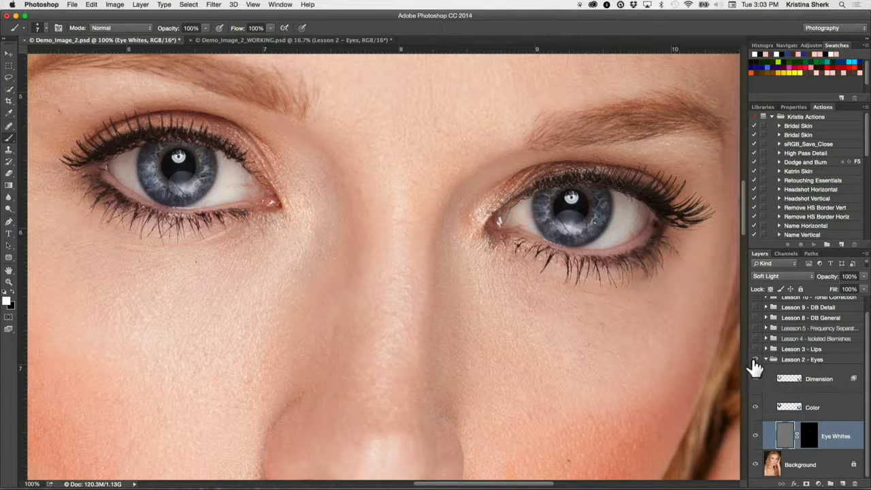
Compare the portrait with the Lesson 2 - Eyes group hidden and shown, and collapse the group.
{"action": "left_click", "coordinate": [754, 369]}
{"action": "left_click", "coordinate": [754, 367]}
{"action": "left_click", "coordinate": [754, 368]}
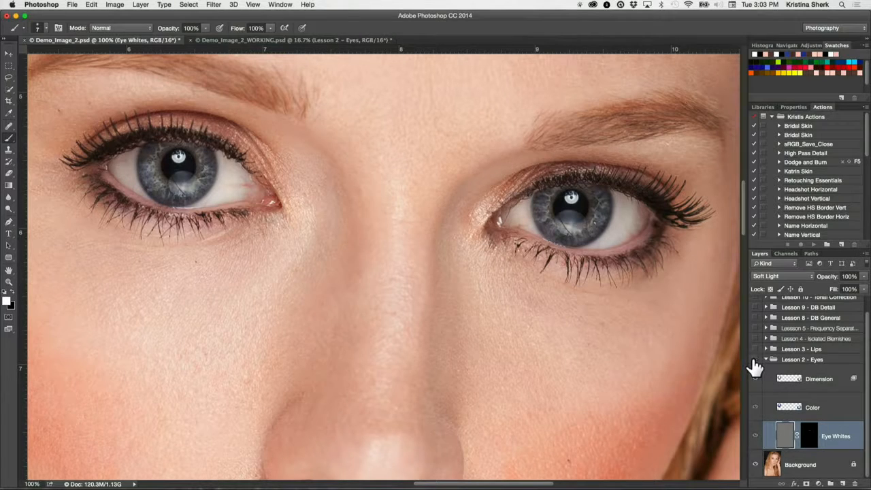
{"action": "left_click", "coordinate": [754, 368]}
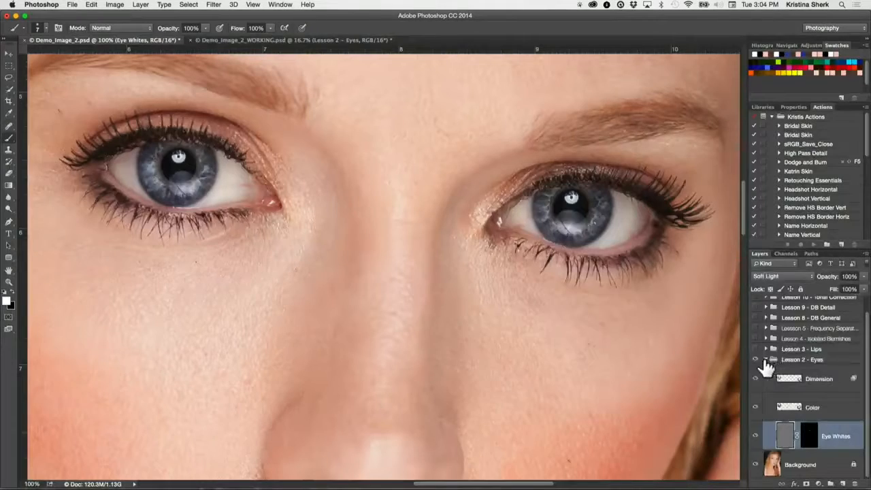
{"action": "left_click", "coordinate": [765, 375]}
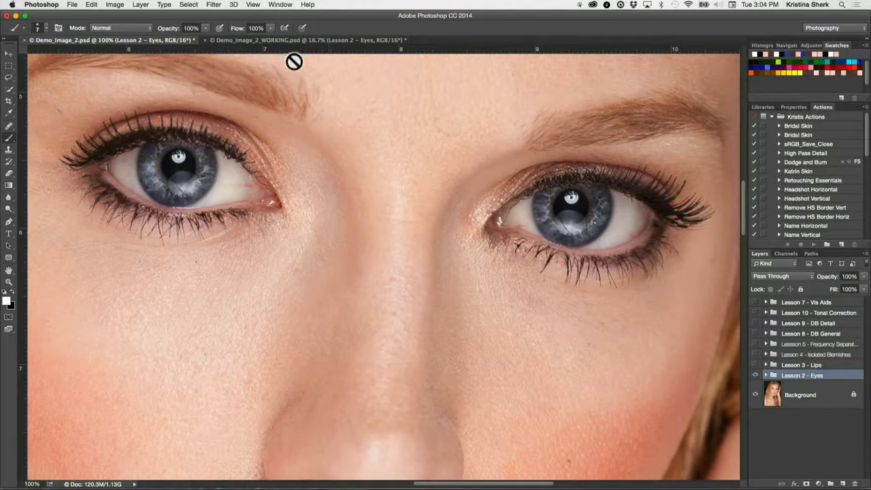
Bring up the Demo_Image_2_WORKING.psd document and show both eyes at 100% magnification.
{"action": "left_click", "coordinate": [232, 41]}
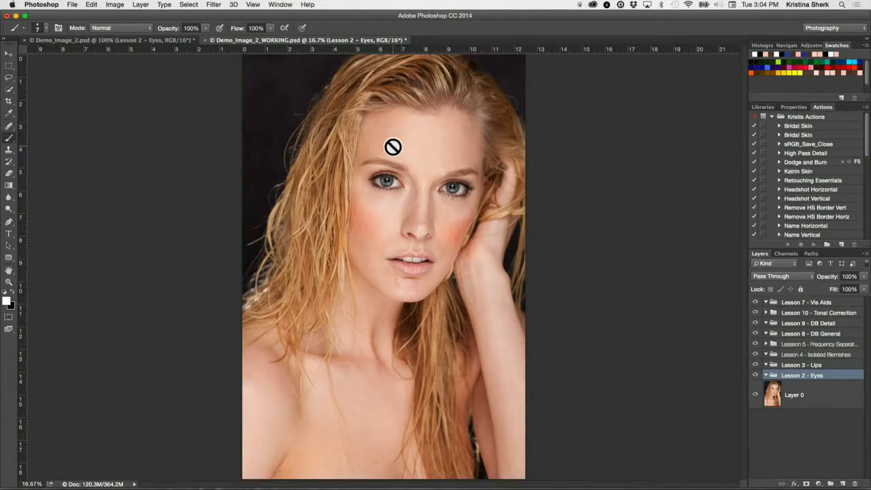
{"action": "key", "text": "super+equal"}
{"action": "key", "text": "super+equal"}
{"action": "key", "text": "super+equal"}
{"action": "key", "text": "space"}
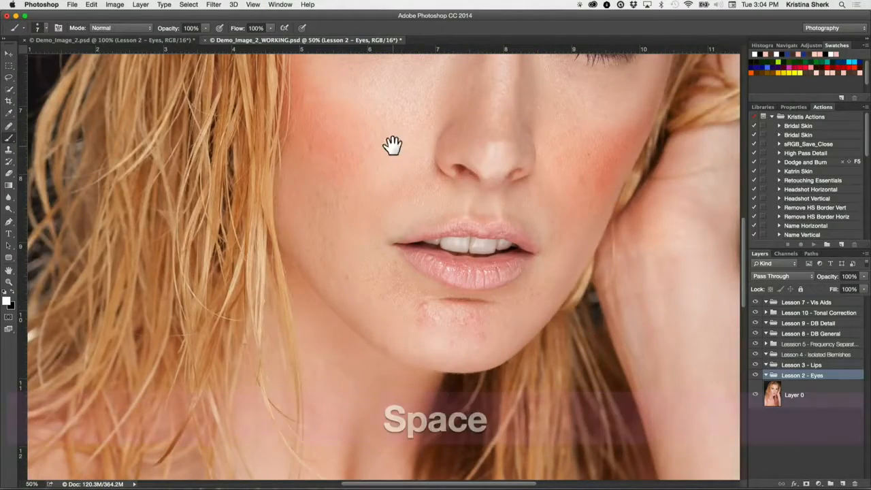
{"action": "mouse_move", "coordinate": [458, 142]}
{"action": "left_mouse_down"}
{"action": "mouse_move", "coordinate": [361, 383]}
{"action": "mouse_move", "coordinate": [357, 373]}
{"action": "left_mouse_up"}
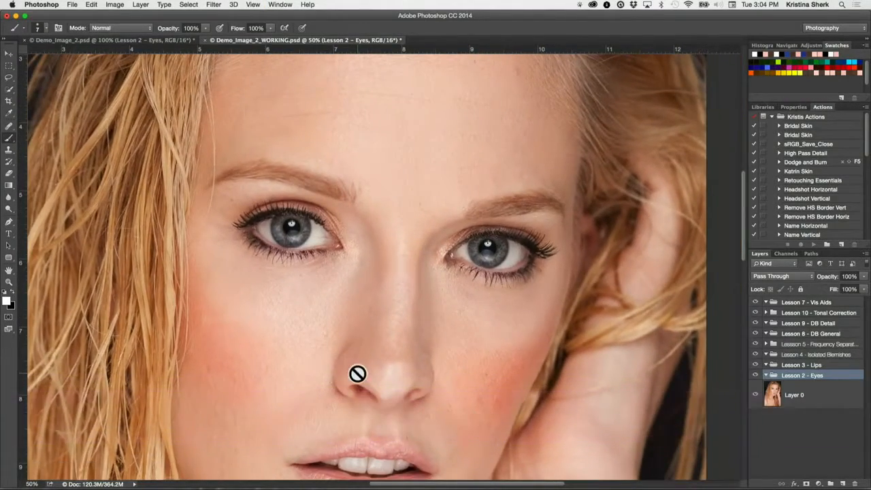
{"action": "key", "text": "super+equal"}
{"action": "key", "text": "super+equal"}
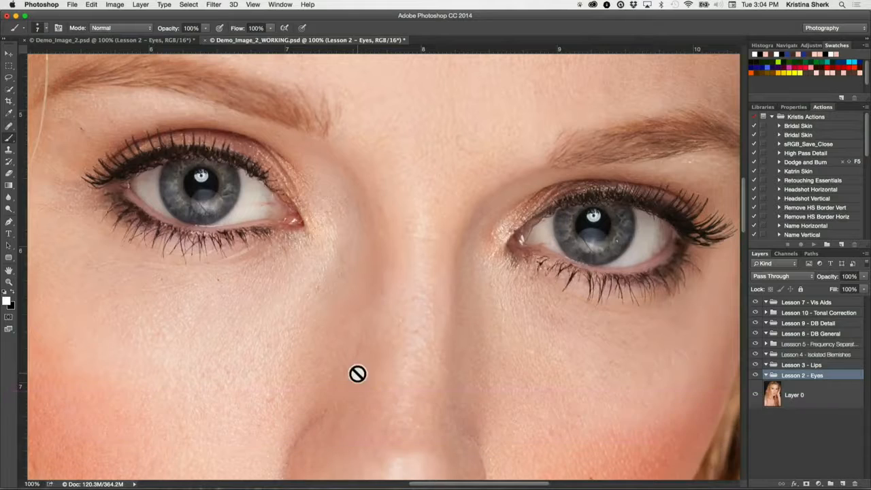
Rename Layer 0 as Background and lock it completely.
{"action": "left_click", "coordinate": [808, 400]}
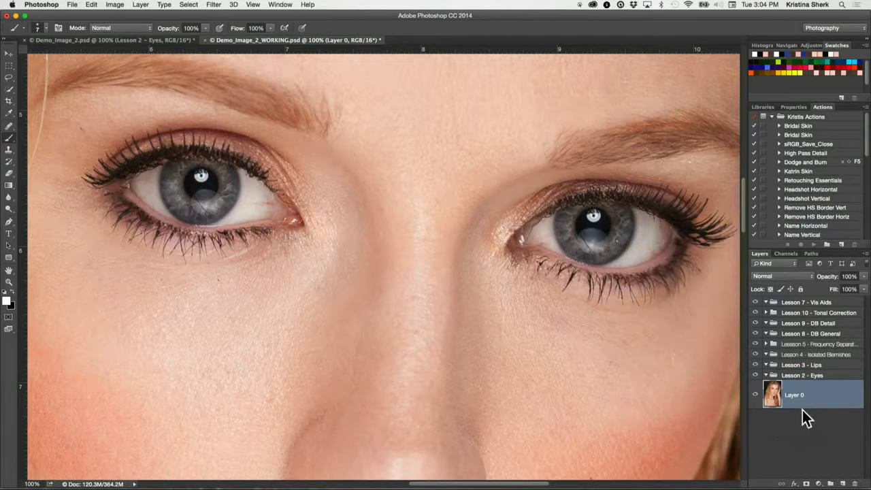
{"action": "double_click", "coordinate": [795, 395]}
{"action": "type", "text": "Bac"}
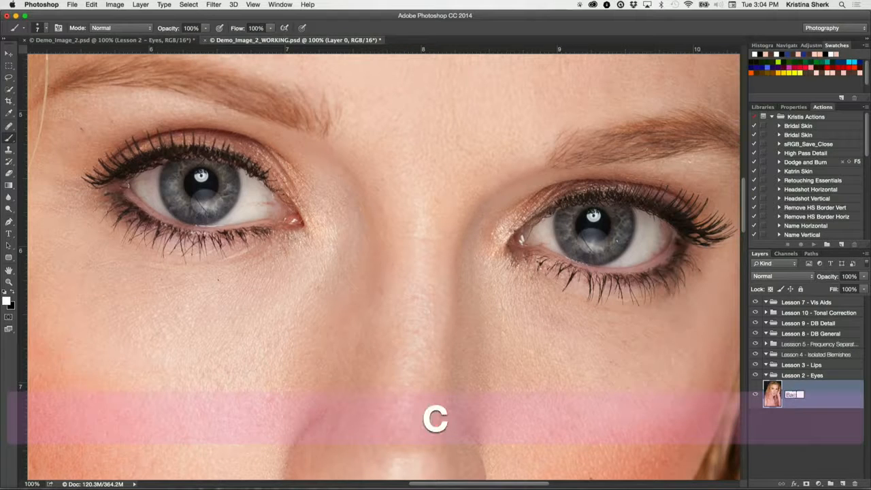
{"action": "type", "text": "kground"}
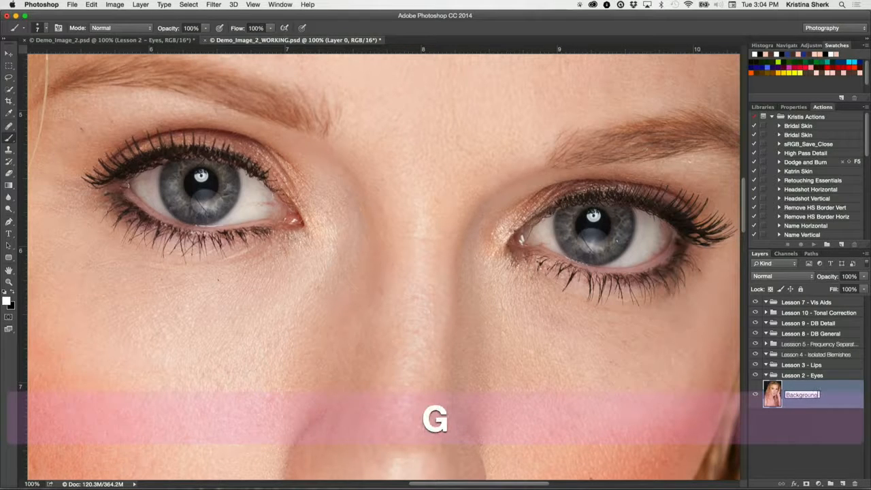
{"action": "key", "text": "BackSpace"}
{"action": "type", "text": "f"}
{"action": "key", "text": "BackSpace"}
{"action": "type", "text": "d"}
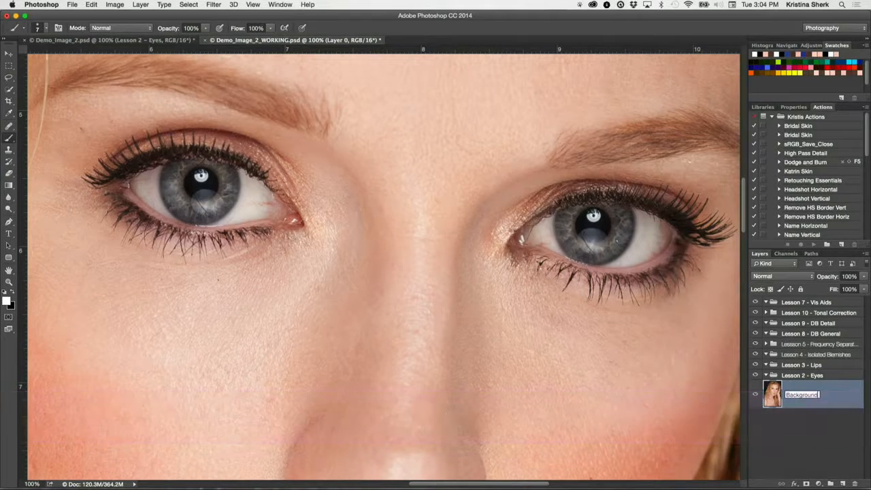
{"action": "key", "text": "Return"}
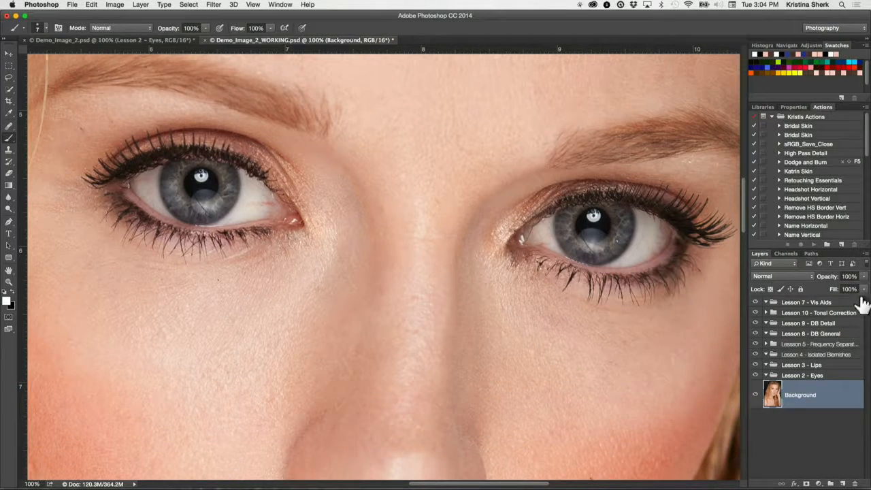
{"action": "left_click", "coordinate": [800, 290]}
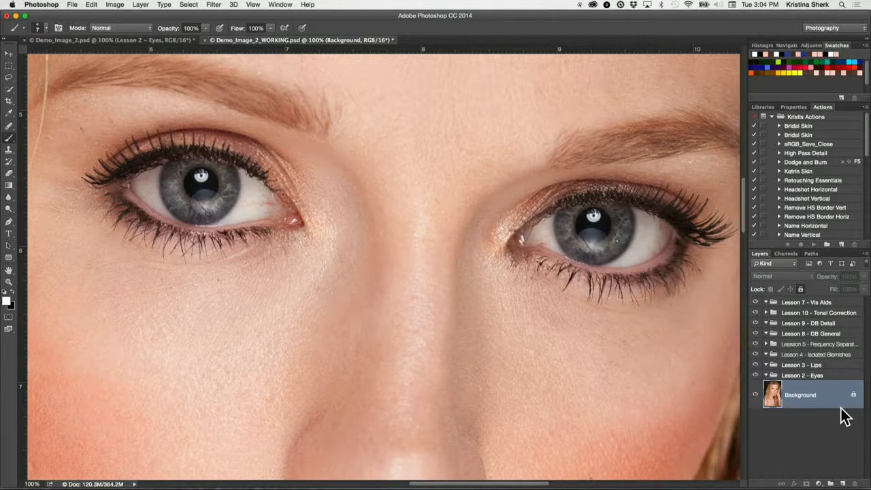
Duplicate the Background layer as "Eye Whites Soften" and place the copy inside the Lesson 2 - Eyes group.
{"action": "key", "text": "super+j"}
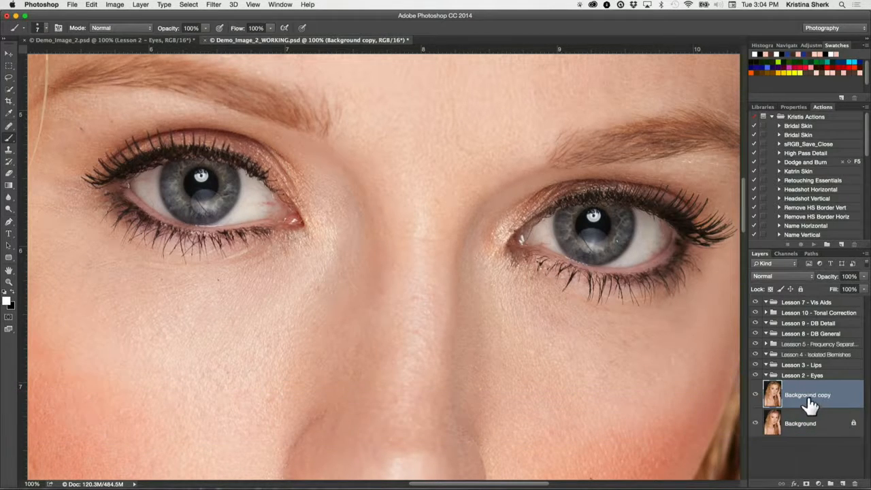
{"action": "double_click", "coordinate": [808, 396]}
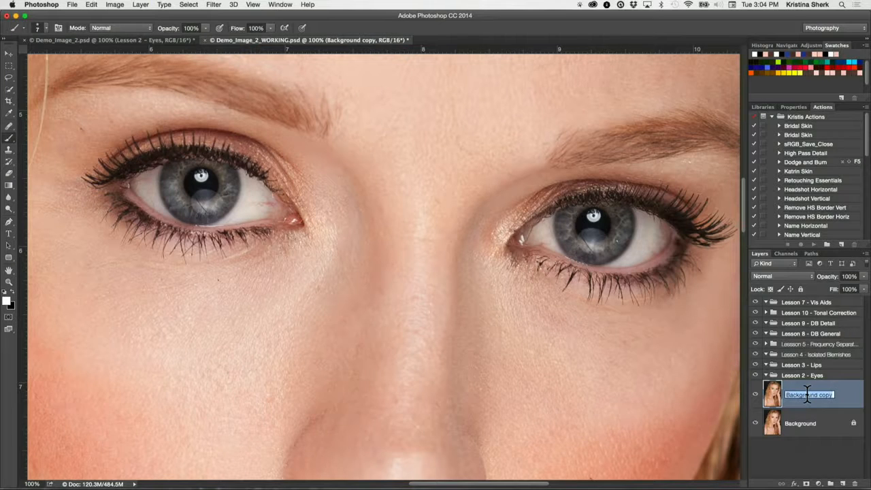
{"action": "type", "text": "Eye Wg"}
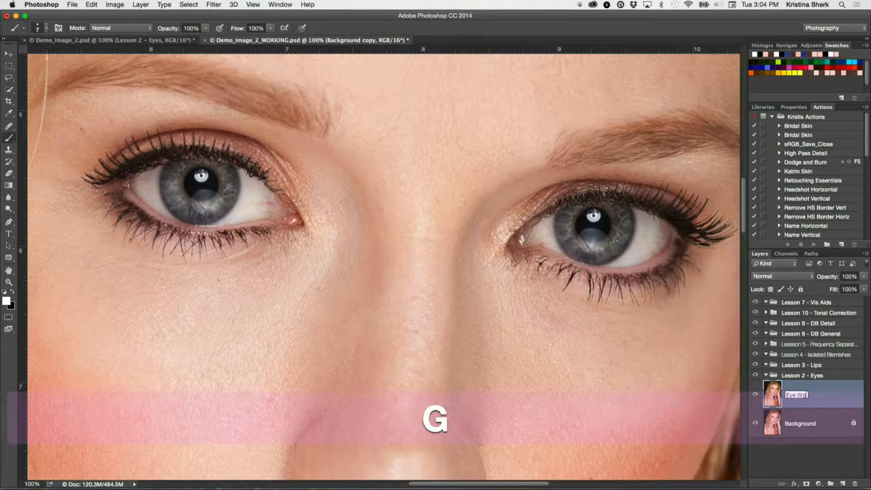
{"action": "type", "text": "ites "}
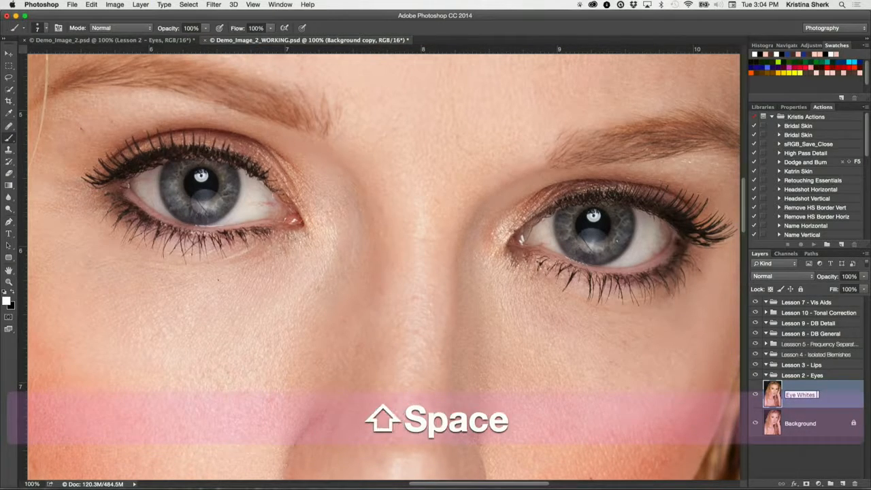
{"action": "type", "text": "Smoo"}
{"action": "key", "text": "BackSpace"}
{"action": "key", "text": "BackSpace"}
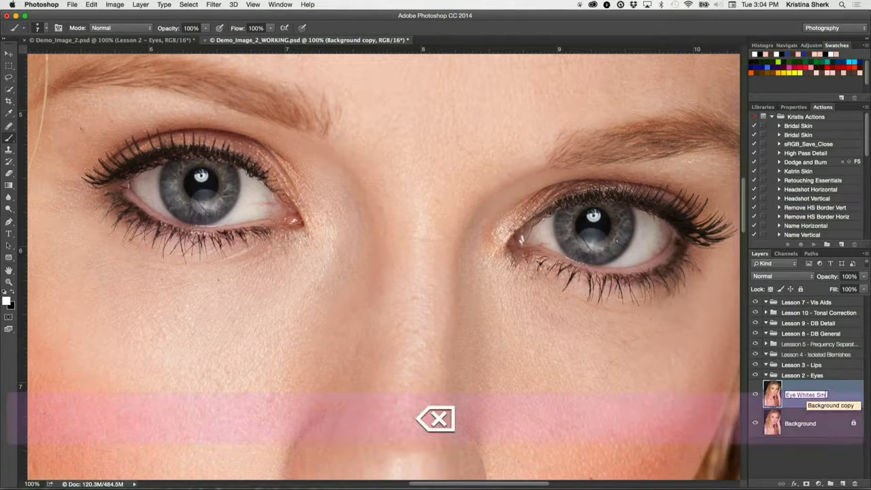
{"action": "key", "text": "BackSpace"}
{"action": "type", "text": "often"}
{"action": "left_click_drag", "start_coordinate": [810, 394], "coordinate": [811, 375]}
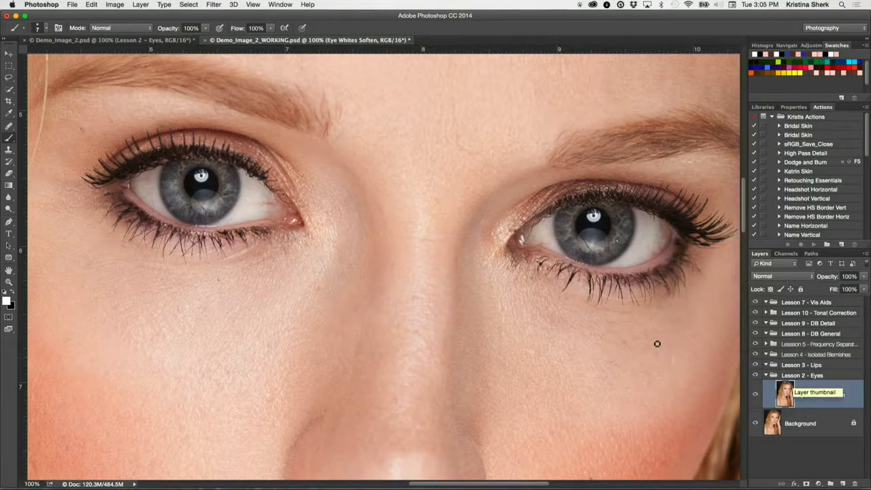
Apply a High Pass filter with a radius of about 6.6 pixels to the Eye Whites Soften layer.
{"action": "left_click", "coordinate": [213, 6]}
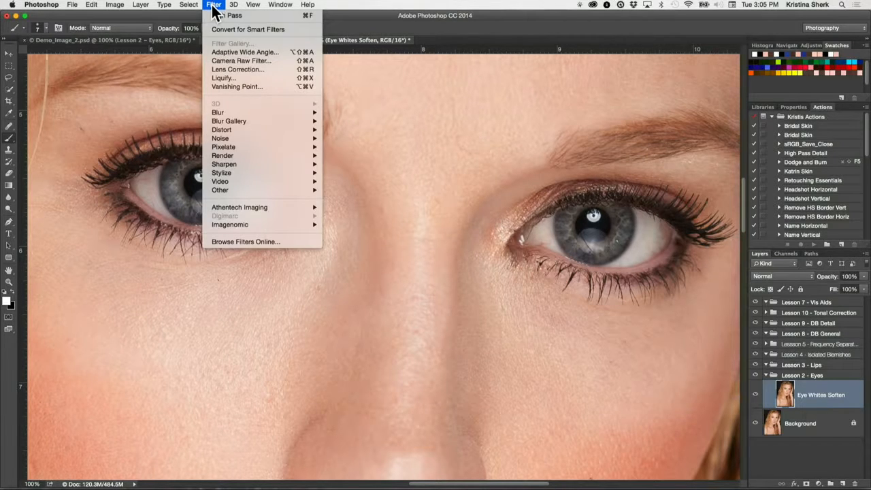
{"action": "mouse_move", "coordinate": [247, 191]}
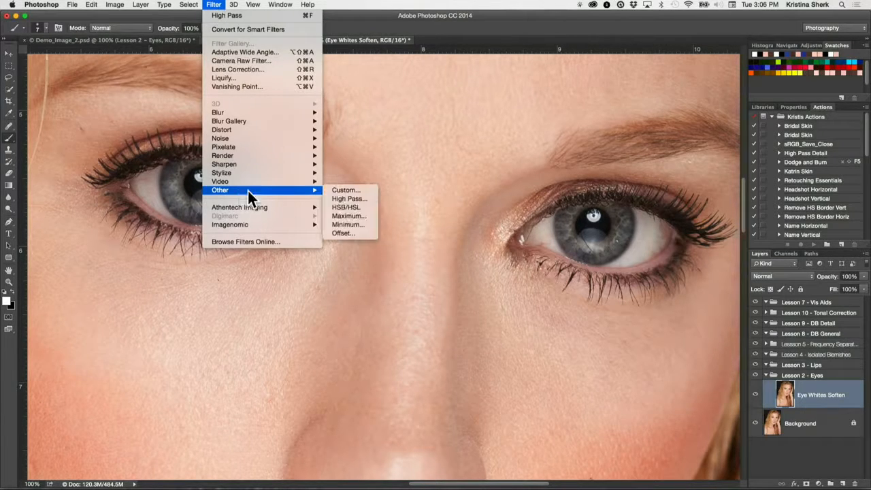
{"action": "left_click", "coordinate": [348, 198]}
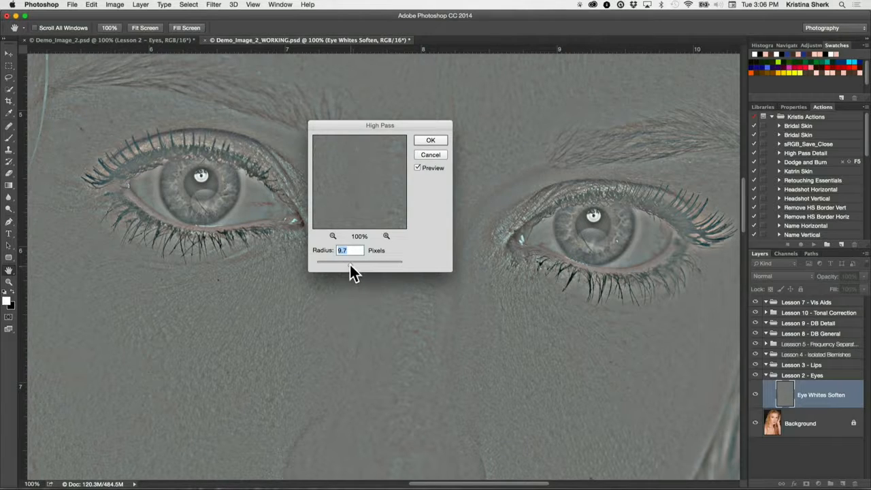
{"action": "left_click_drag", "start_coordinate": [350, 265], "coordinate": [343, 264]}
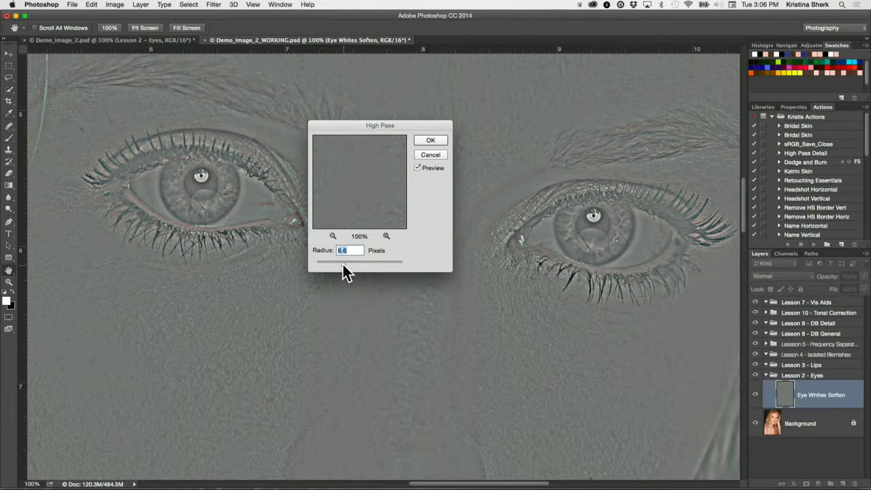
{"action": "left_click_drag", "start_coordinate": [341, 264], "coordinate": [344, 266]}
{"action": "left_click", "coordinate": [429, 140]}
{"action": "key", "text": "b"}
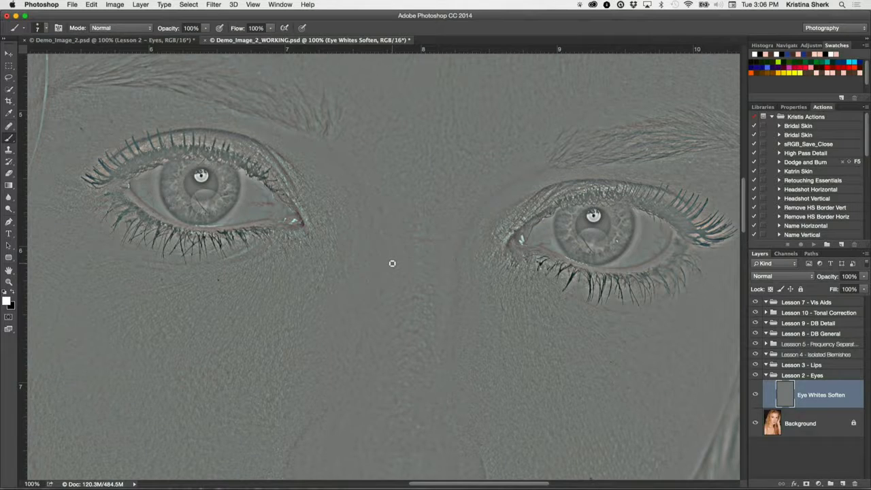
Desaturate the Eye Whites Soften layer with Hue/Saturation at -100 saturation and set its blend mode to Overlay.
{"action": "key", "text": "super+u"}
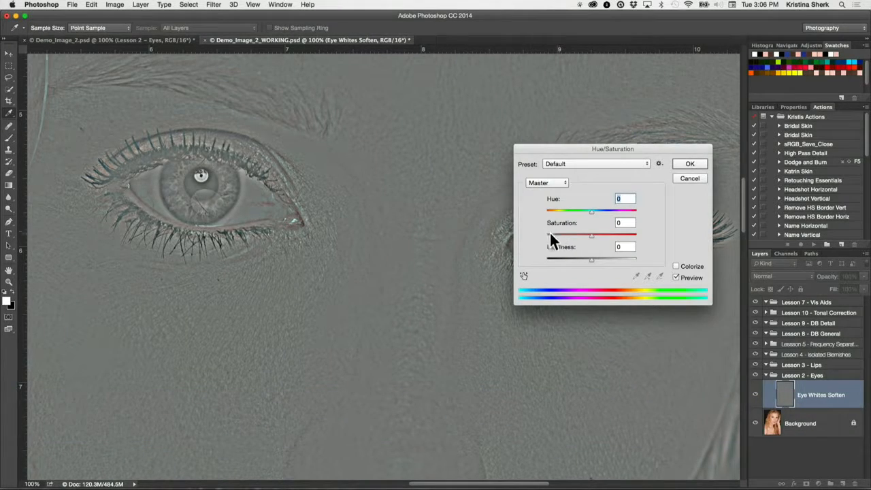
{"action": "left_click_drag", "start_coordinate": [559, 235], "coordinate": [530, 234]}
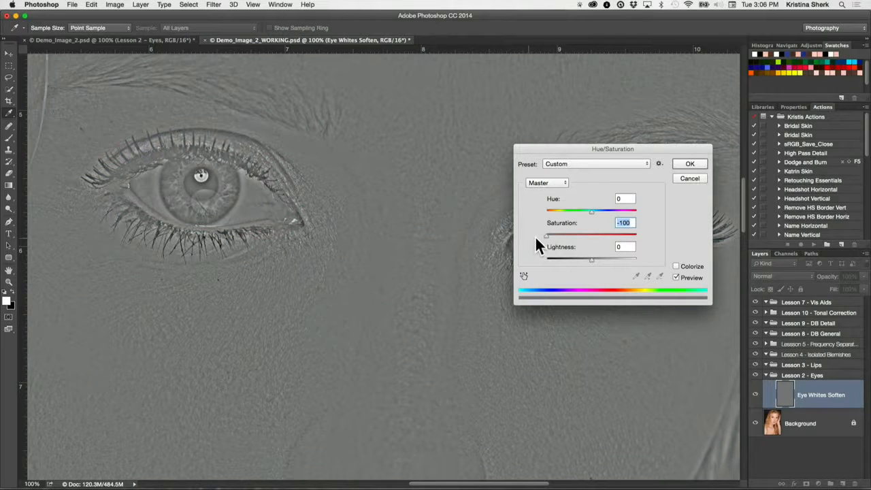
{"action": "left_click", "coordinate": [687, 164]}
{"action": "key", "text": "b"}
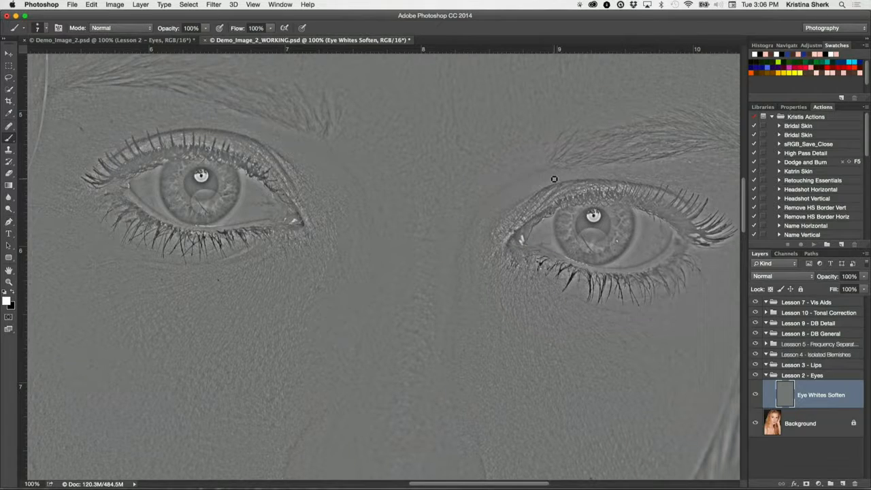
{"action": "left_click", "coordinate": [770, 277]}
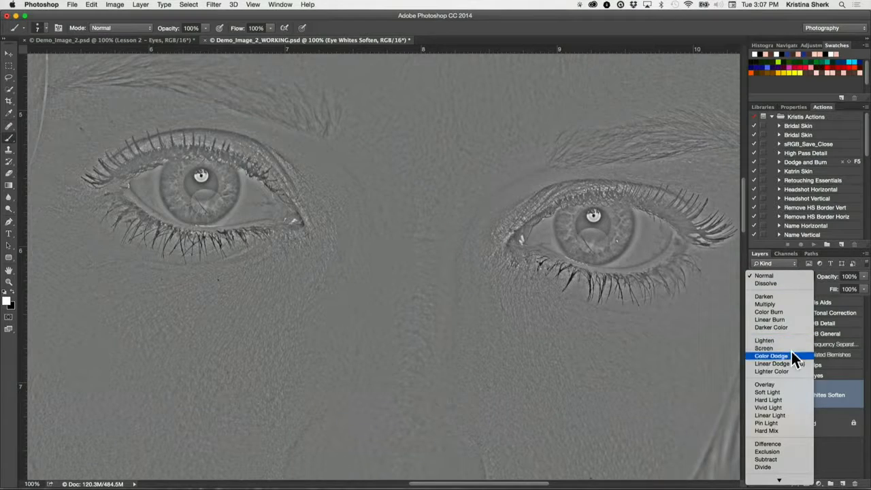
{"action": "left_click", "coordinate": [790, 382]}
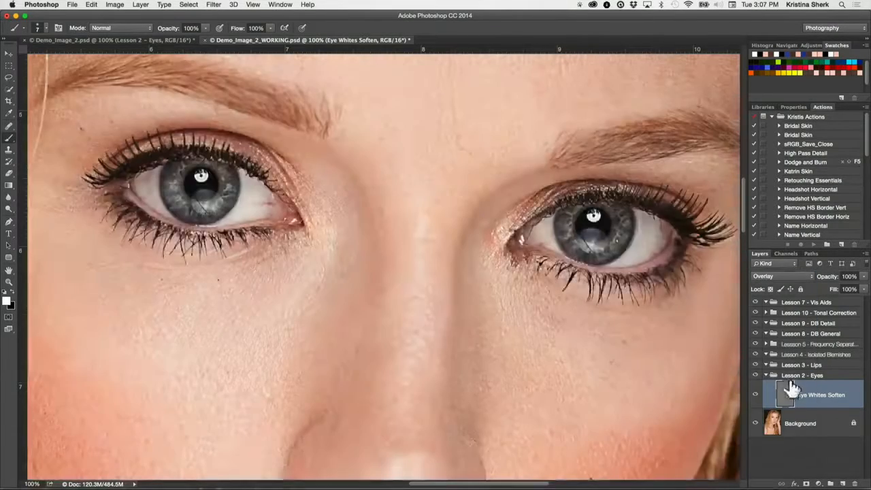
Compare the image with the Eye Whites Soften layer hidden and shown to examine the sharpening effect.
{"action": "left_click", "coordinate": [757, 395]}
{"action": "left_click", "coordinate": [757, 395]}
{"action": "left_click", "coordinate": [757, 395]}
{"action": "left_click", "coordinate": [757, 395]}
{"action": "left_click", "coordinate": [757, 395]}
{"action": "left_click", "coordinate": [757, 395]}
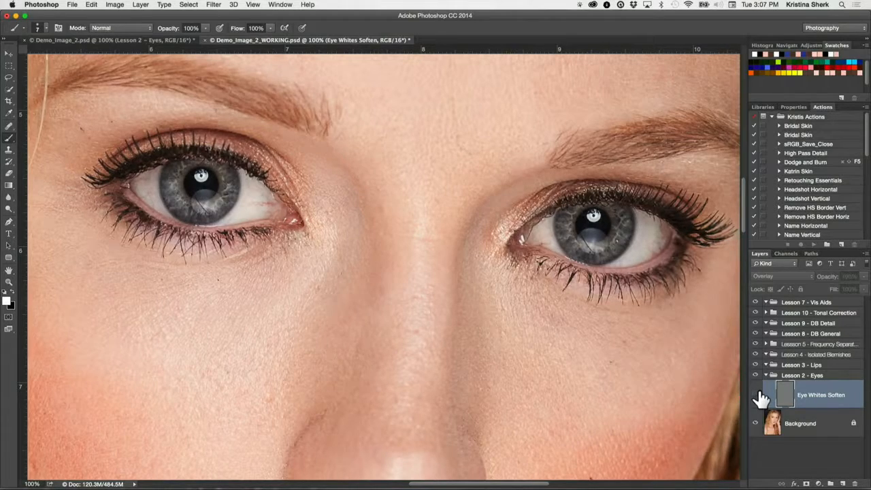
{"action": "left_click", "coordinate": [757, 395]}
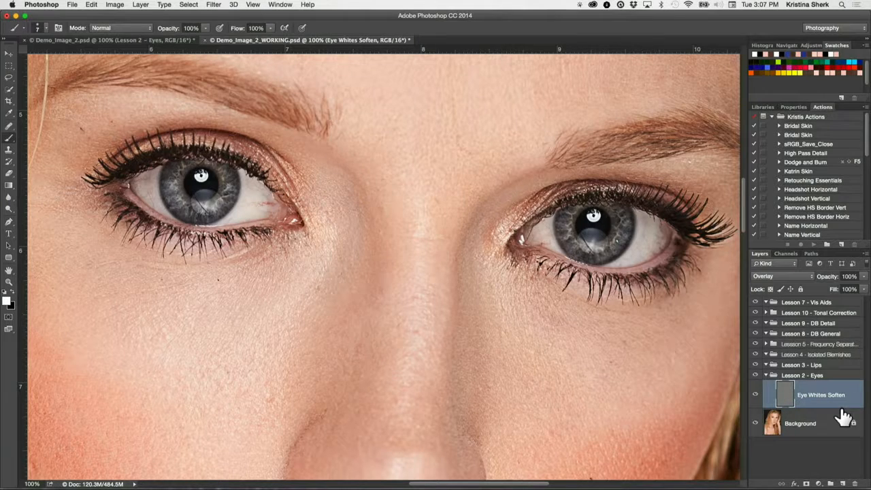
Invert the Eye Whites Soften layer and add a black layer mask that hides its effect.
{"action": "key", "text": "super"}
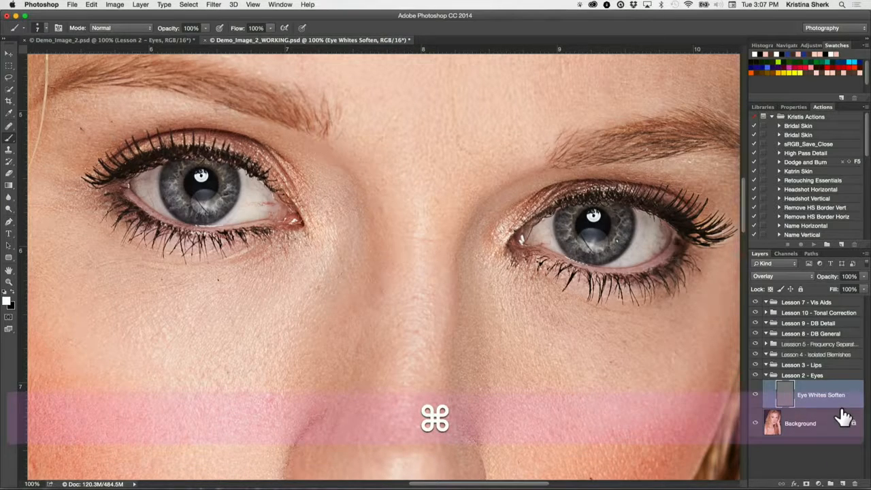
{"action": "key", "text": "super+i"}
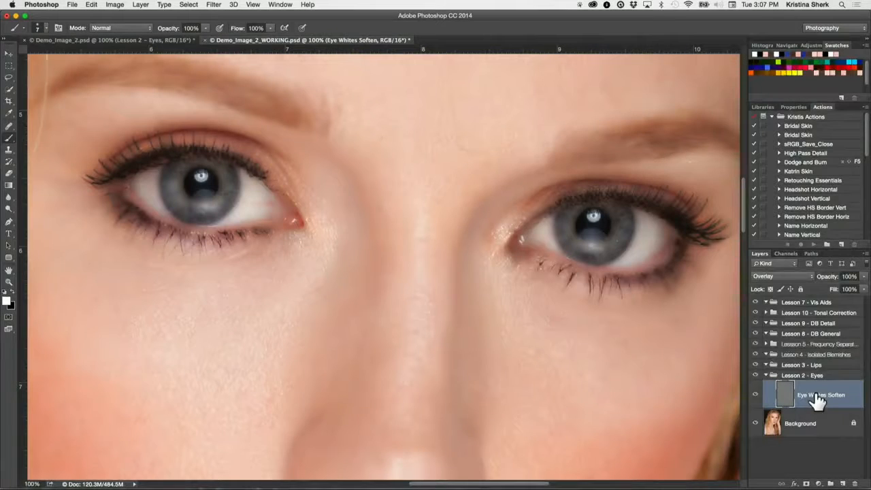
{"action": "key", "text": "alt"}
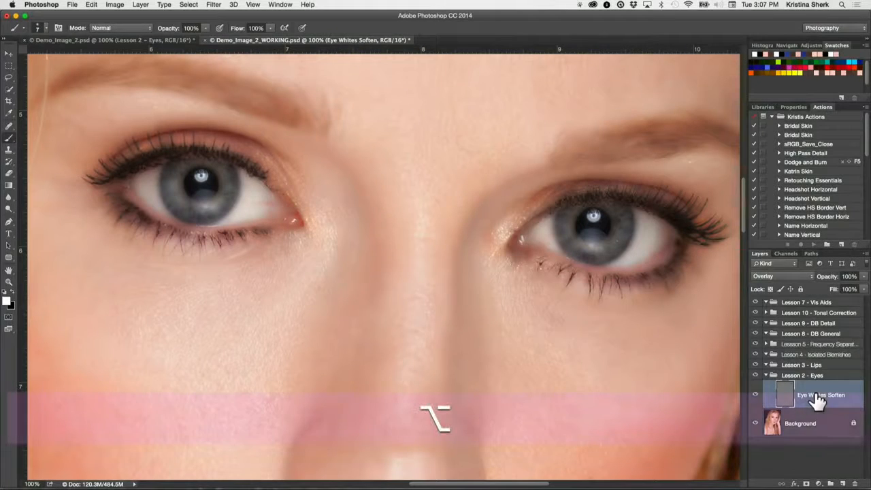
{"action": "left_click", "coordinate": [805, 484], "text": "alt"}
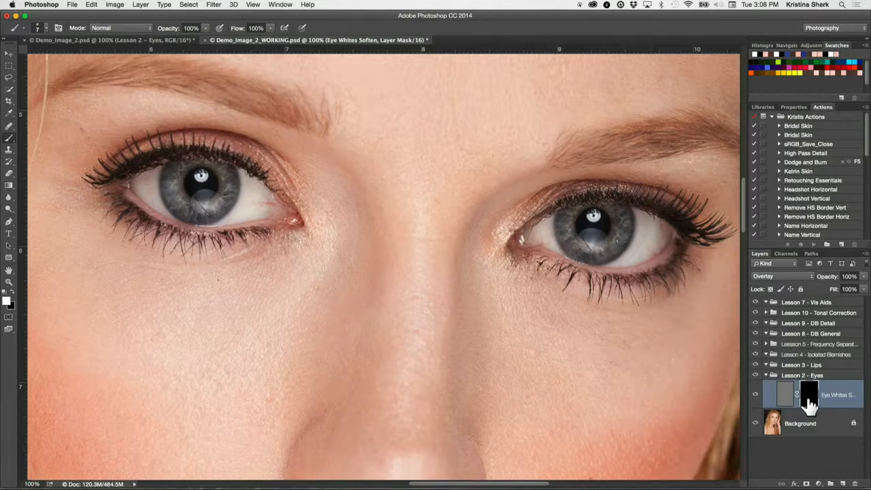
Paint white over the eye whites on the Eye Whites Soften layer mask with a brush about 9 pixels wide.
{"action": "key", "text": "b"}
{"action": "key", "text": "b"}
{"action": "key", "text": "bracketright"}
{"action": "key", "text": "bracketright"}
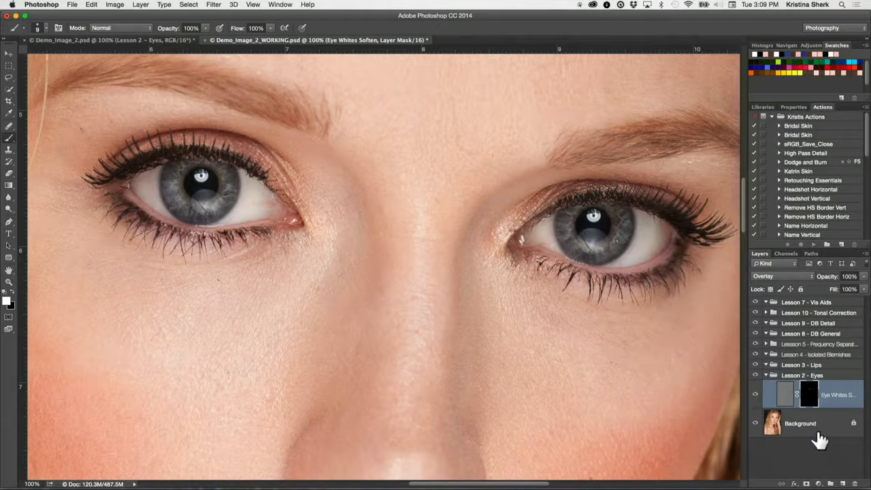
Add a new layer above Eye Whites Soften and sample a gray-blue iris tone as the foreground color.
{"action": "mouse_move", "coordinate": [842, 486]}
{"action": "left_click", "coordinate": [842, 484]}
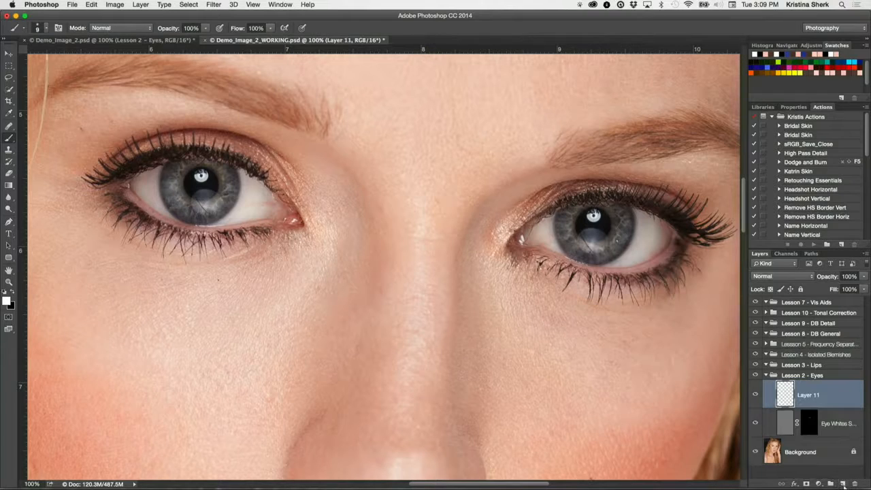
{"action": "left_click", "coordinate": [8, 302]}
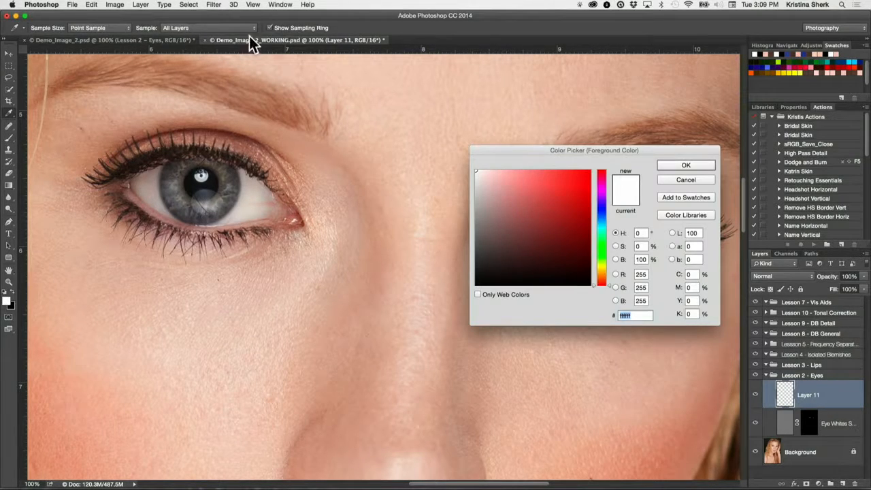
{"action": "left_click", "coordinate": [234, 179]}
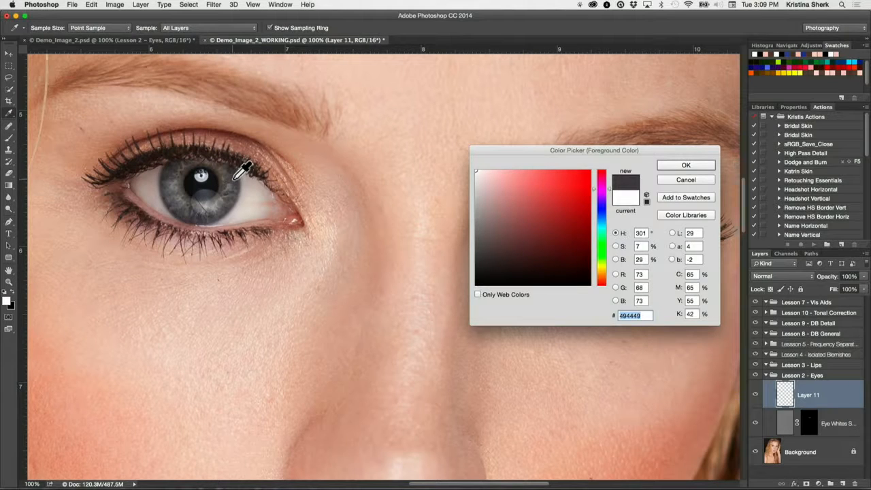
{"action": "left_click", "coordinate": [231, 183]}
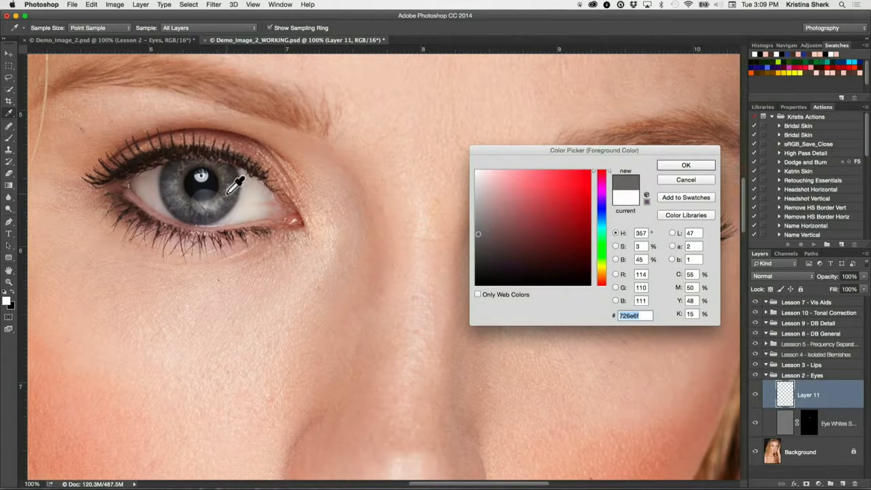
{"action": "left_click", "coordinate": [209, 207]}
{"action": "left_click", "coordinate": [203, 214]}
{"action": "left_click", "coordinate": [196, 216]}
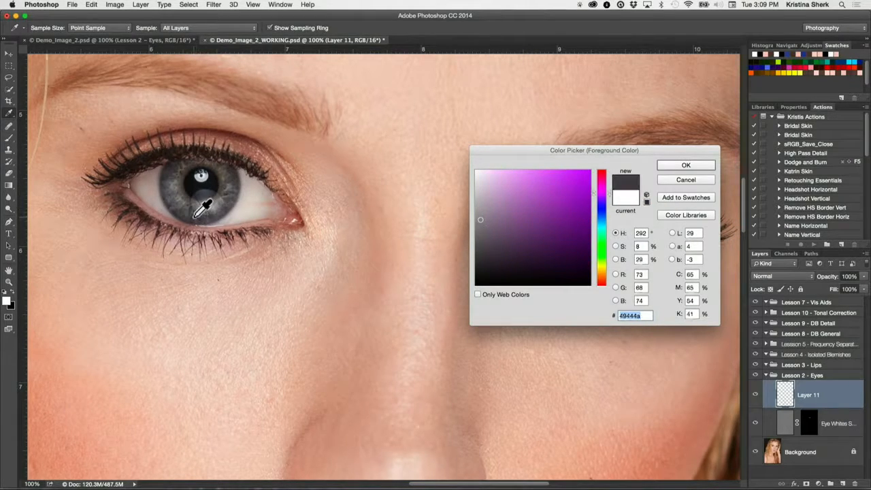
{"action": "left_click", "coordinate": [176, 192]}
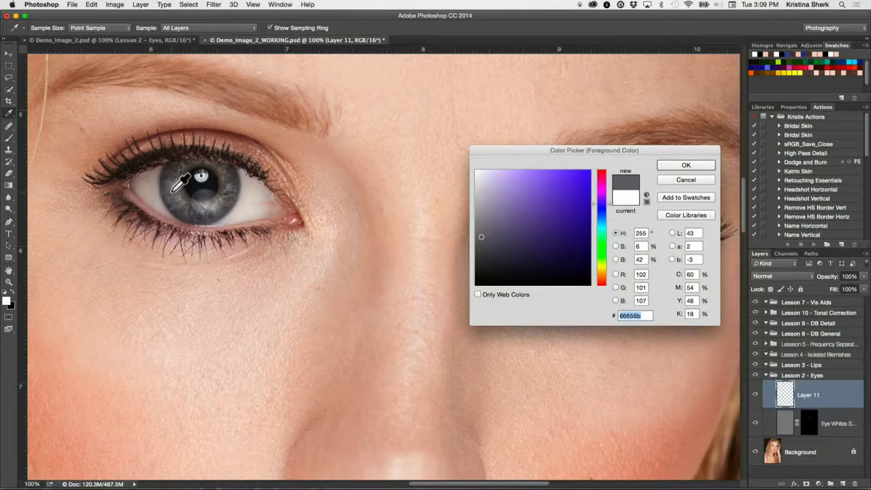
Shift the sampled foreground color to a more saturated blue, 383098.
{"action": "left_click_drag", "start_coordinate": [484, 234], "coordinate": [545, 228]}
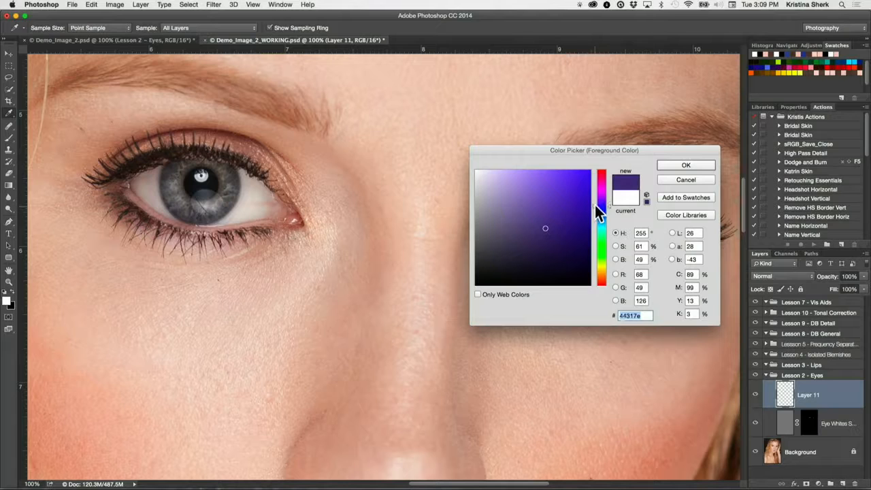
{"action": "left_click_drag", "start_coordinate": [595, 205], "coordinate": [594, 207]}
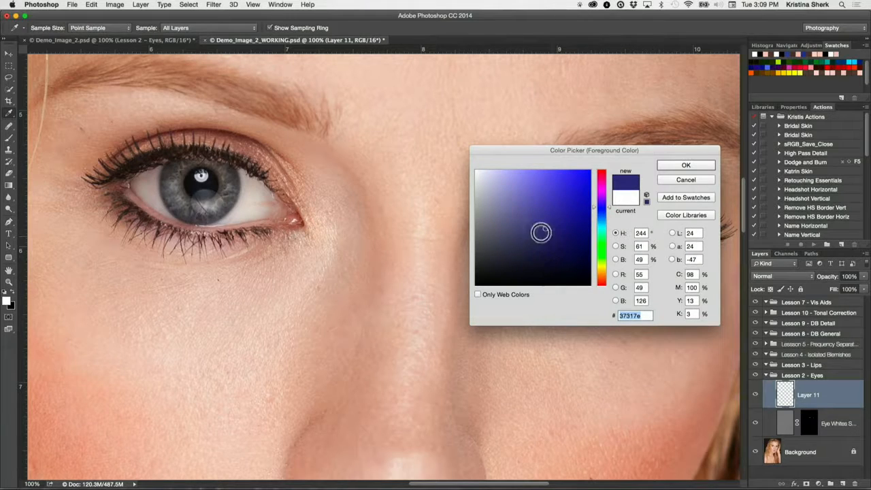
{"action": "mouse_move", "coordinate": [541, 233]}
{"action": "left_mouse_down"}
{"action": "mouse_move", "coordinate": [552, 210]}
{"action": "mouse_move", "coordinate": [563, 221]}
{"action": "mouse_move", "coordinate": [554, 216]}
{"action": "left_mouse_up"}
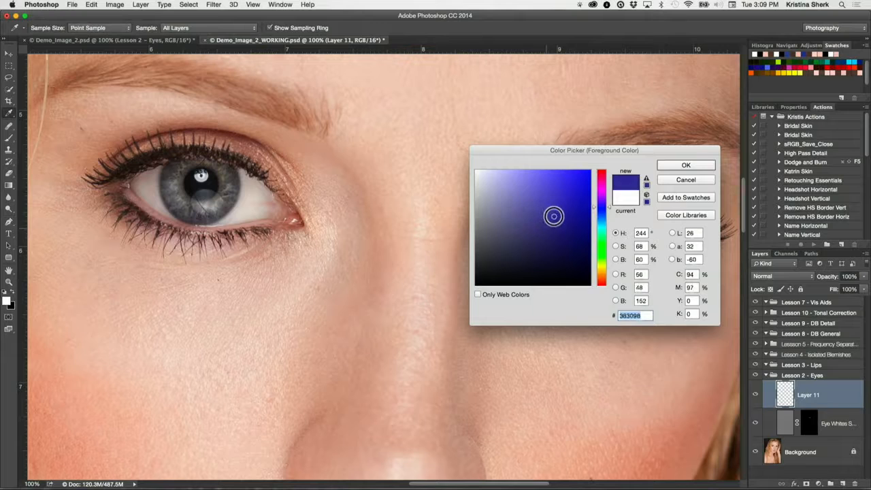
{"action": "left_click", "coordinate": [683, 166]}
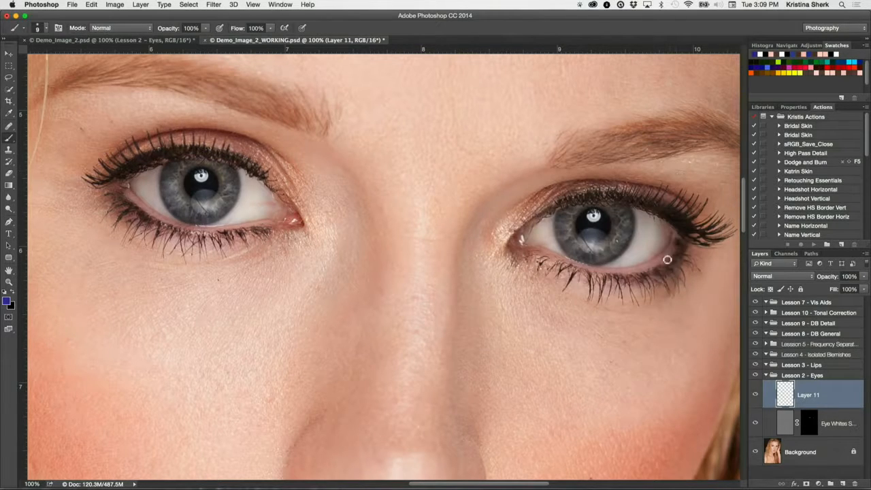
Paint blue over both irises on the new layer with a 40-pixel brush, leaving the pupils uncovered.
{"action": "key", "text": "bracketright"}
{"action": "key", "text": "bracketright"}
{"action": "key", "text": "bracketright"}
{"action": "key", "text": "bracketright"}
{"action": "key", "text": "bracketright"}
{"action": "key", "text": "bracketleft"}
{"action": "key", "text": "bracketright"}
{"action": "mouse_move", "coordinate": [622, 216]}
{"action": "left_mouse_down"}
{"action": "mouse_move", "coordinate": [621, 241]}
{"action": "mouse_move", "coordinate": [618, 216]}
{"action": "mouse_move", "coordinate": [618, 238]}
{"action": "mouse_move", "coordinate": [602, 249]}
{"action": "mouse_move", "coordinate": [621, 231]}
{"action": "mouse_move", "coordinate": [613, 251]}
{"action": "mouse_move", "coordinate": [588, 257]}
{"action": "mouse_move", "coordinate": [601, 253]}
{"action": "mouse_move", "coordinate": [573, 245]}
{"action": "mouse_move", "coordinate": [579, 252]}
{"action": "mouse_move", "coordinate": [563, 231]}
{"action": "mouse_move", "coordinate": [580, 255]}
{"action": "mouse_move", "coordinate": [568, 234]}
{"action": "mouse_move", "coordinate": [572, 242]}
{"action": "mouse_move", "coordinate": [574, 208]}
{"action": "mouse_move", "coordinate": [630, 206]}
{"action": "left_mouse_up"}
{"action": "key", "text": "bracketright"}
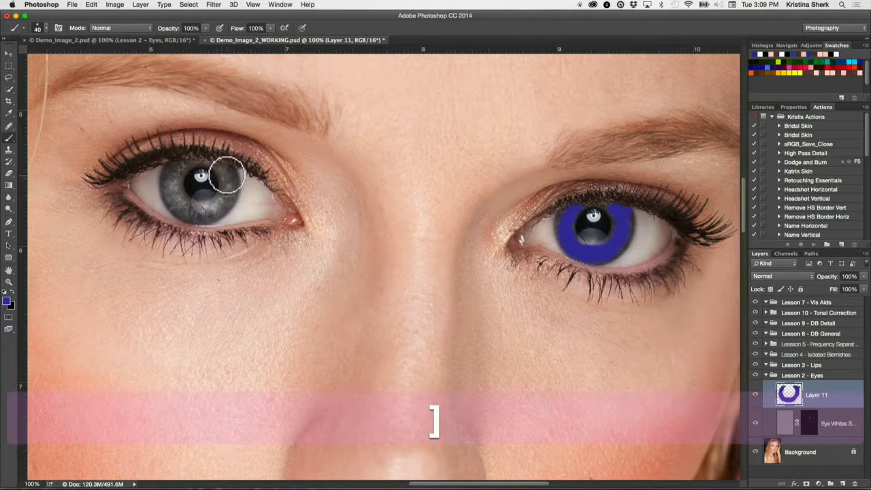
{"action": "mouse_move", "coordinate": [226, 176]}
{"action": "left_mouse_down"}
{"action": "mouse_move", "coordinate": [219, 211]}
{"action": "mouse_move", "coordinate": [225, 179]}
{"action": "mouse_move", "coordinate": [226, 198]}
{"action": "mouse_move", "coordinate": [207, 213]}
{"action": "mouse_move", "coordinate": [181, 205]}
{"action": "mouse_move", "coordinate": [201, 217]}
{"action": "left_mouse_up"}
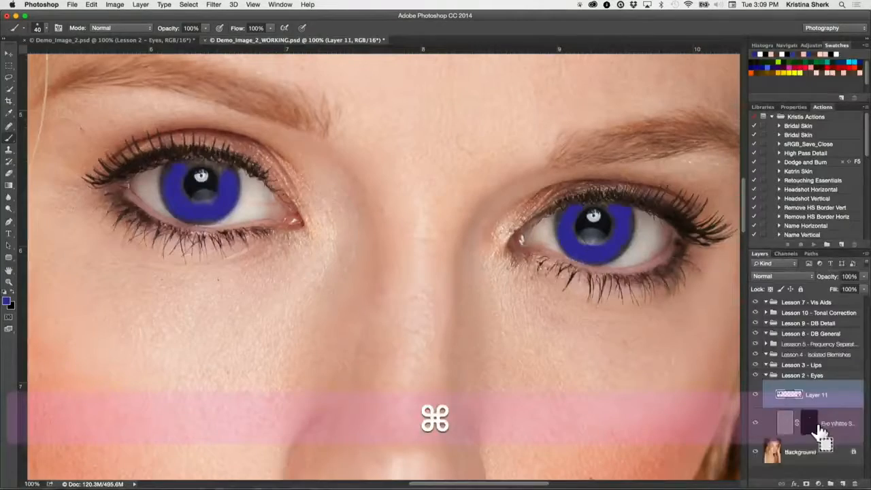
Duplicate the painted iris layer, rename the copy Dimension, and hide it.
{"action": "key", "text": "super+j"}
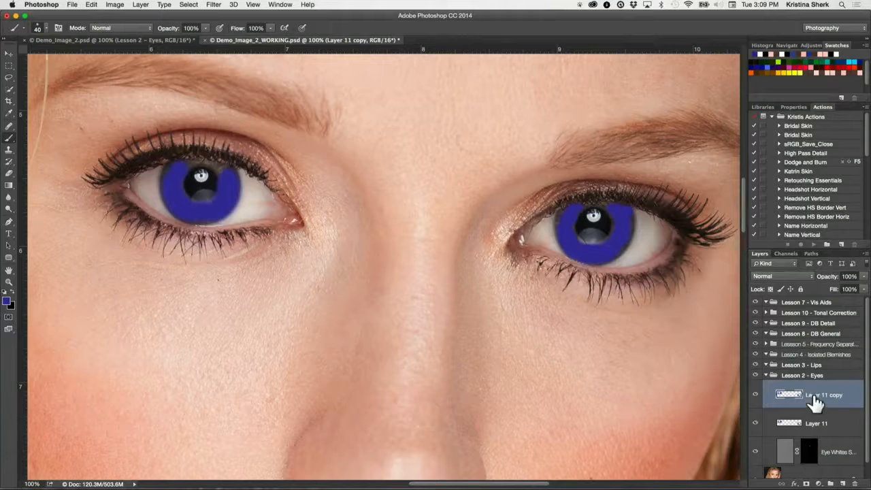
{"action": "double_click", "coordinate": [825, 396]}
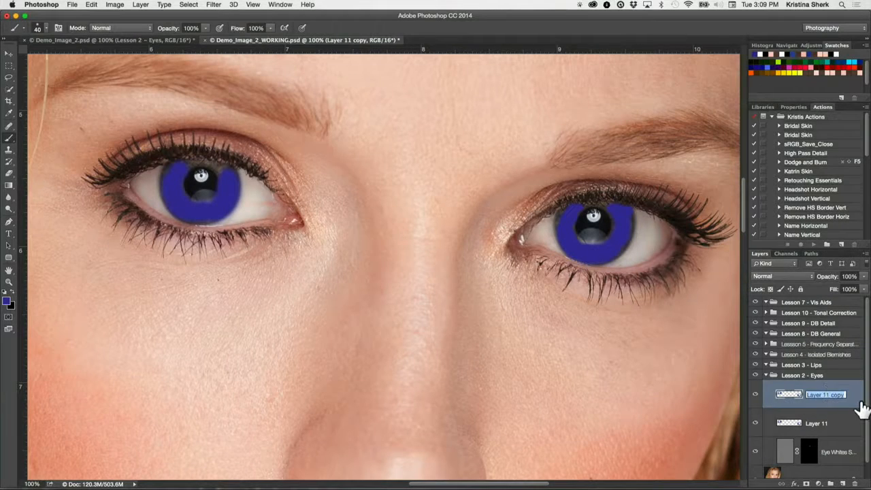
{"action": "key", "text": "shift"}
{"action": "type", "text": "Dimen"}
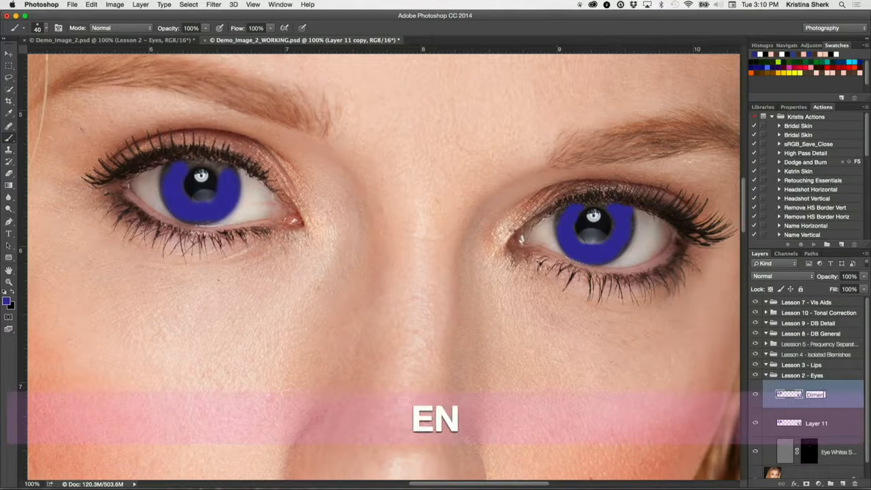
{"action": "type", "text": "sion"}
{"action": "key", "text": "Return"}
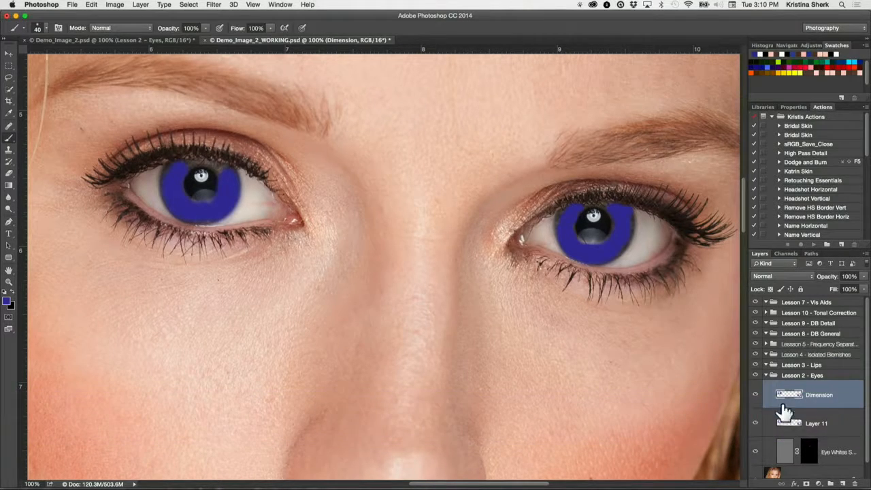
{"action": "left_click", "coordinate": [755, 394]}
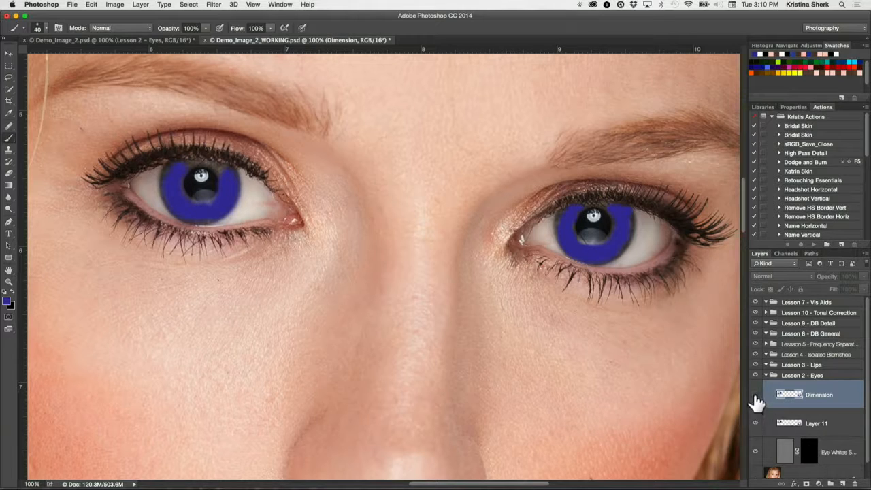
Rename the original painted iris layer, Layer 11, as Eye Color.
{"action": "double_click", "coordinate": [819, 423]}
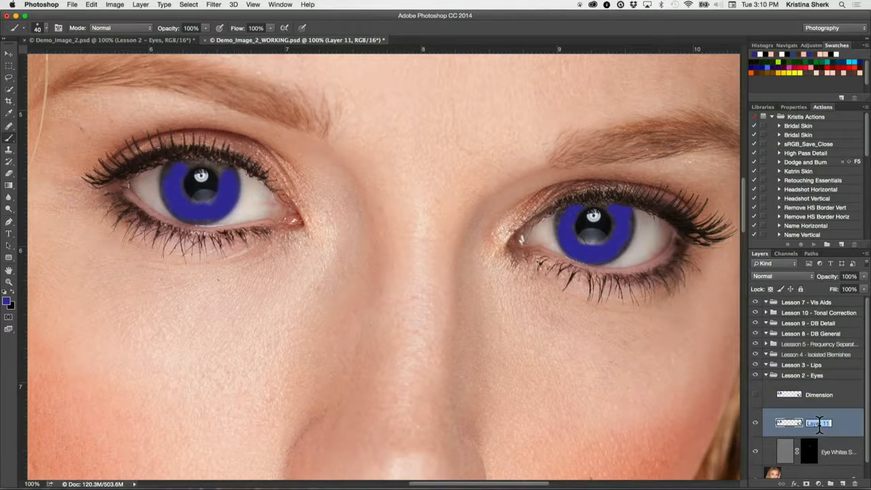
{"action": "key", "text": "shift"}
{"action": "type", "text": "Eye Color"}
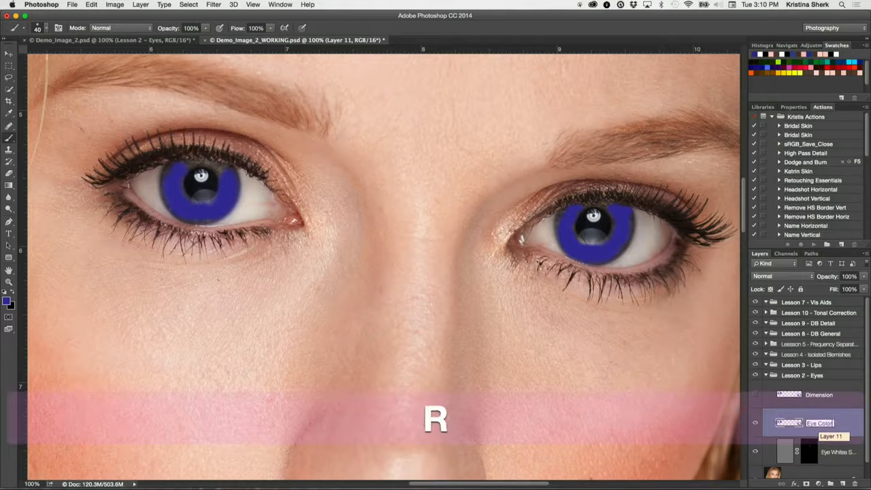
{"action": "key", "text": "Return"}
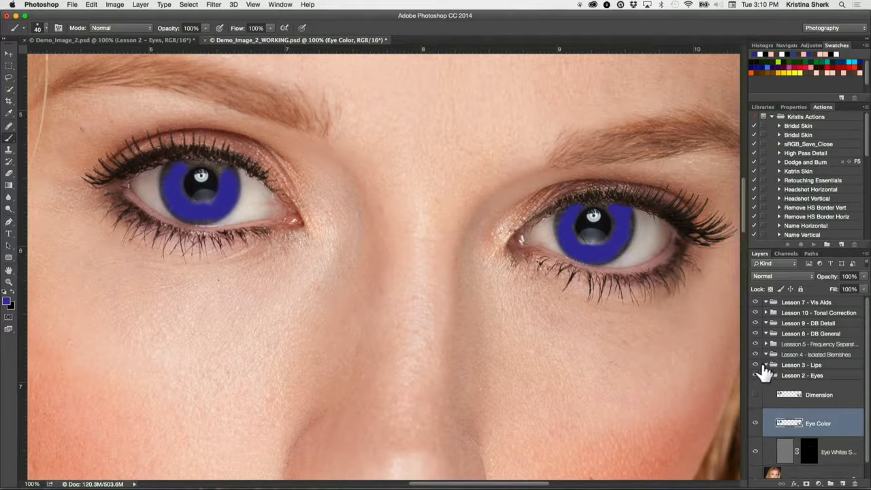
Set the Eye Color layer's blend mode to Overlay and its opacity to 21%.
{"action": "left_click", "coordinate": [765, 281]}
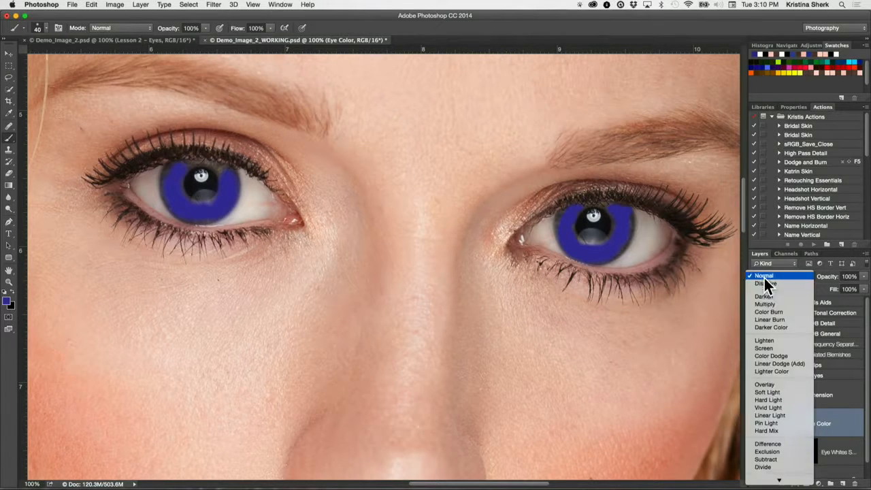
{"action": "left_click", "coordinate": [766, 395]}
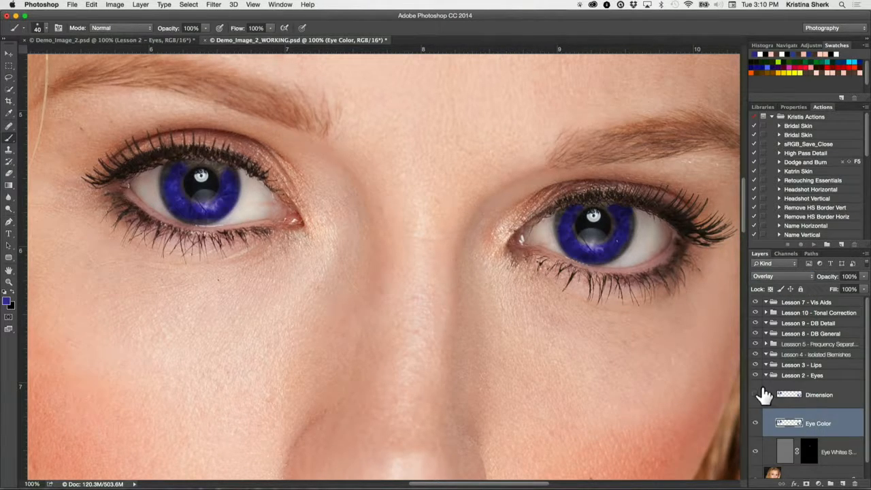
{"action": "key", "text": "super+minus"}
{"action": "key", "text": "super+minus"}
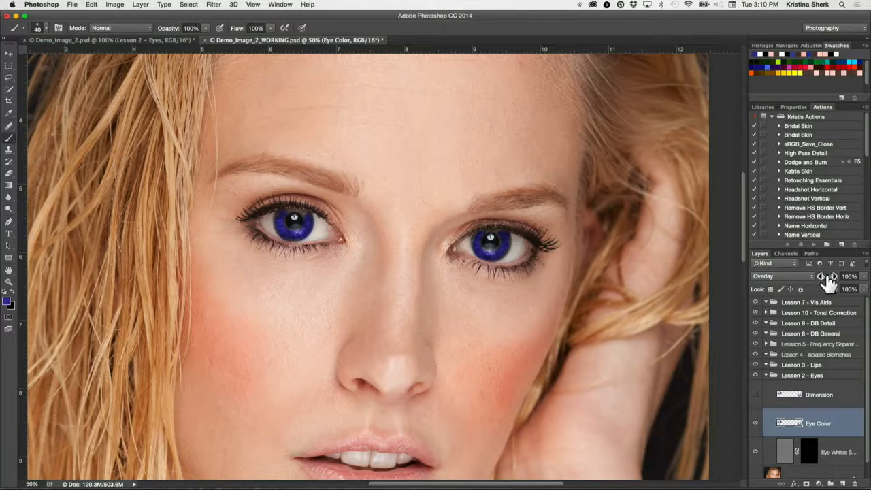
{"action": "left_click_drag", "start_coordinate": [829, 280], "coordinate": [798, 281]}
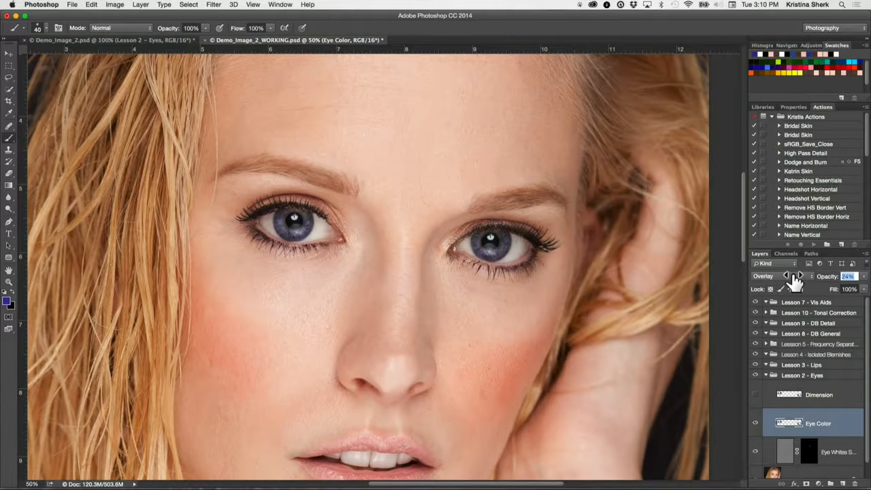
{"action": "left_click_drag", "start_coordinate": [797, 281], "coordinate": [791, 281]}
Compare the whole portrait with the Eye Color layer hidden and shown to examine the iris tint.
{"action": "key", "text": "super+minus"}
{"action": "key", "text": "super+minus"}
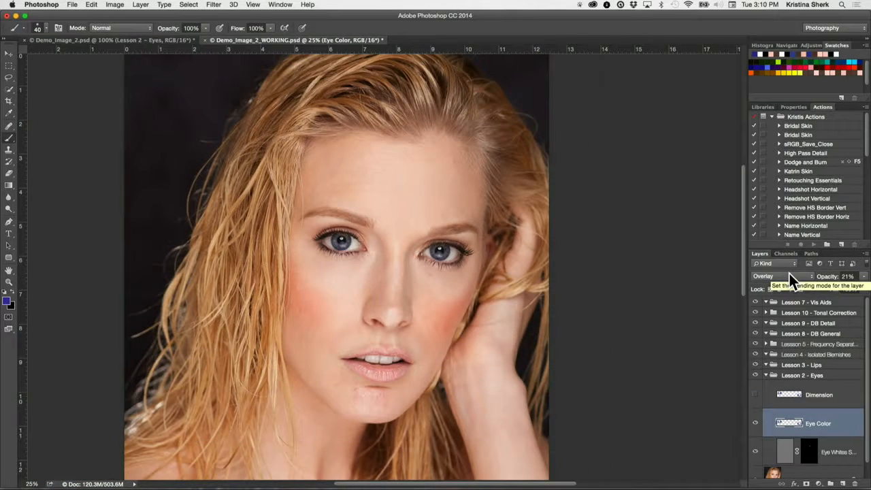
{"action": "left_click", "coordinate": [756, 423]}
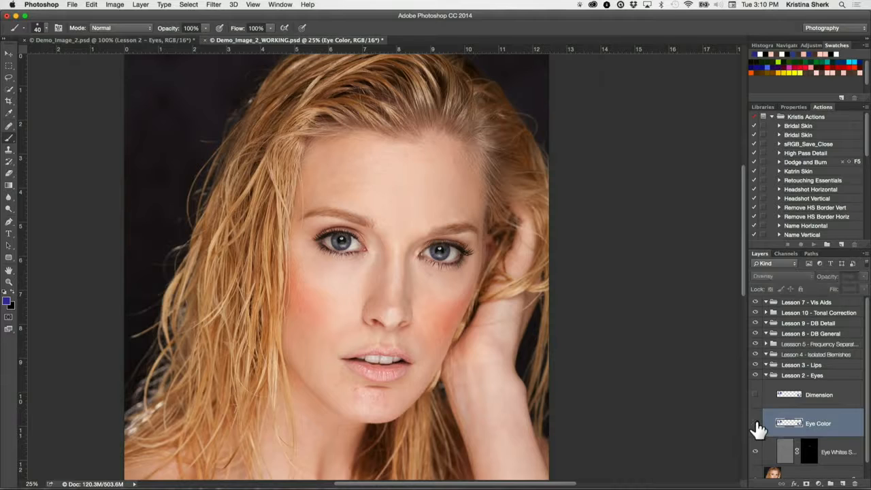
{"action": "left_click", "coordinate": [756, 423]}
{"action": "left_click", "coordinate": [757, 423]}
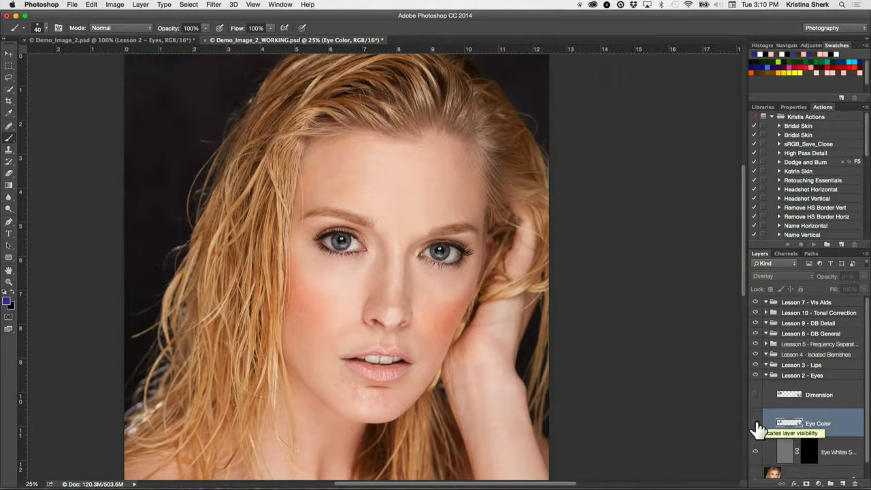
{"action": "left_click", "coordinate": [757, 425]}
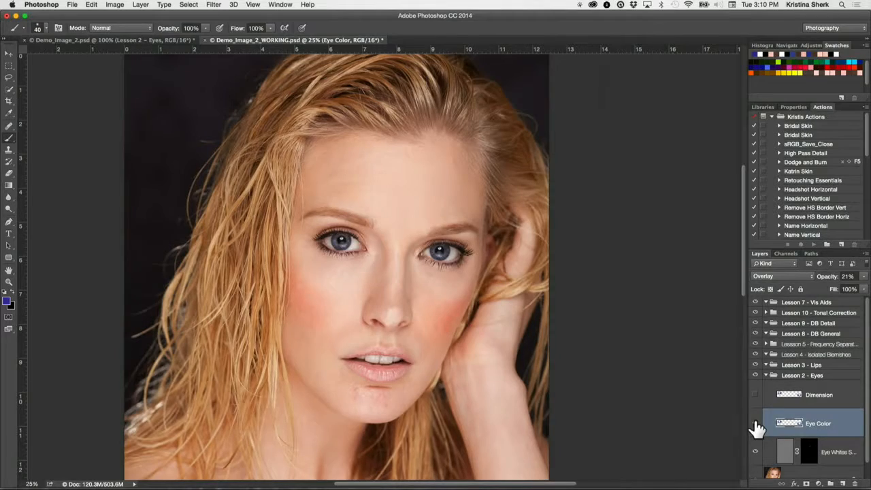
Select the Dimension layer above Eye Color and make it visible over both irises.
{"action": "key", "text": "super+equal"}
{"action": "key", "text": "super+equal"}
{"action": "key", "text": "super+equal"}
{"action": "key", "text": "super+equal"}
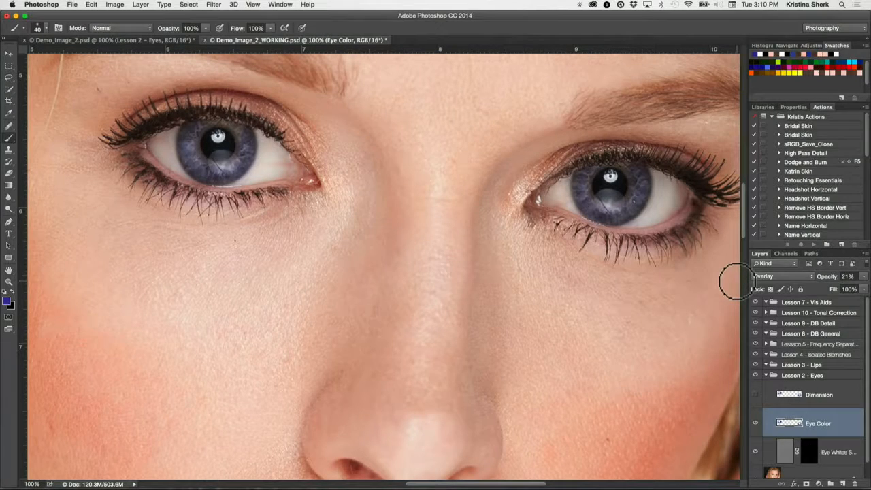
{"action": "left_click", "coordinate": [831, 396]}
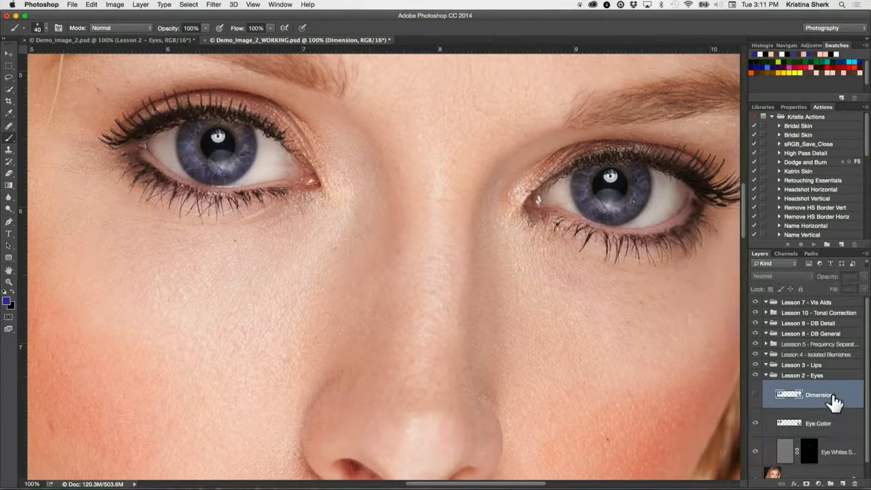
{"action": "left_click", "coordinate": [756, 397]}
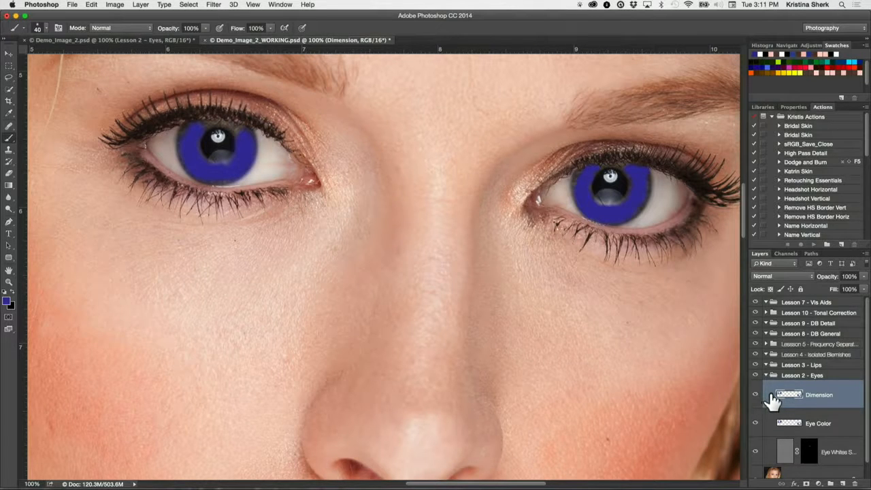
Desaturate the Dimension layer with a Hue/Saturation adjustment at Saturation -100 and set its blend mode to Color Dodge.
{"action": "key", "text": "super"}
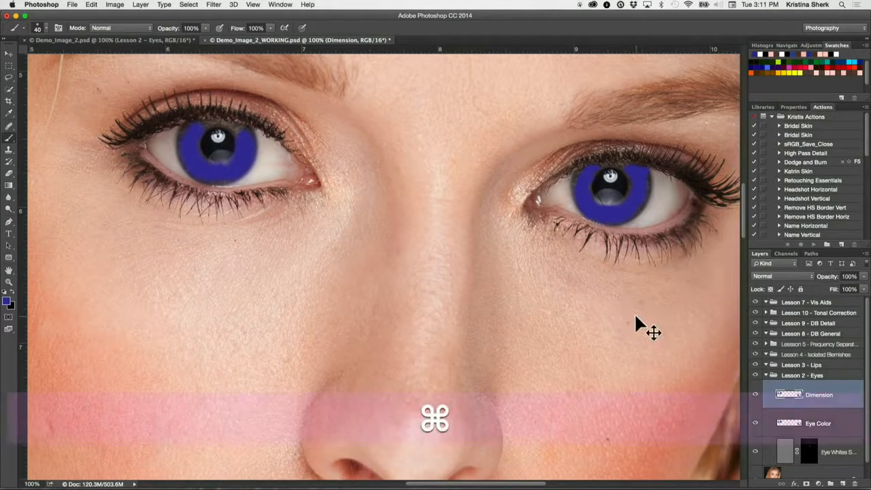
{"action": "key", "text": "super+u"}
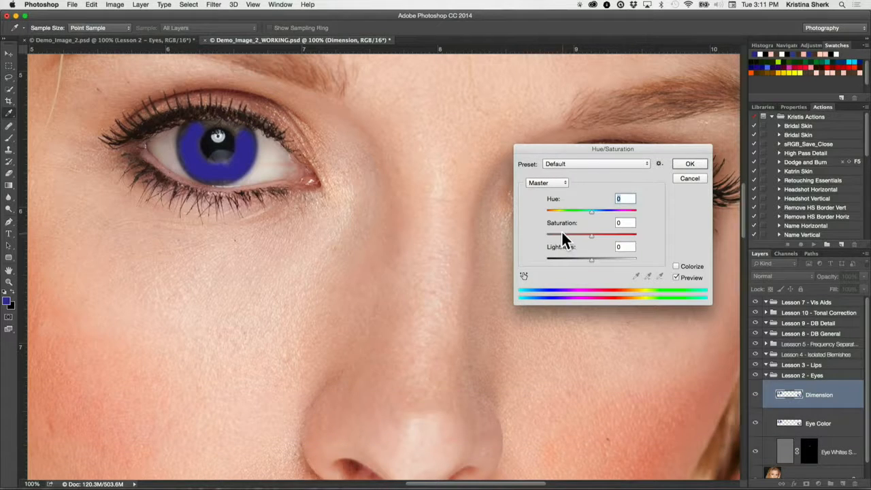
{"action": "left_click_drag", "start_coordinate": [561, 230], "coordinate": [503, 230]}
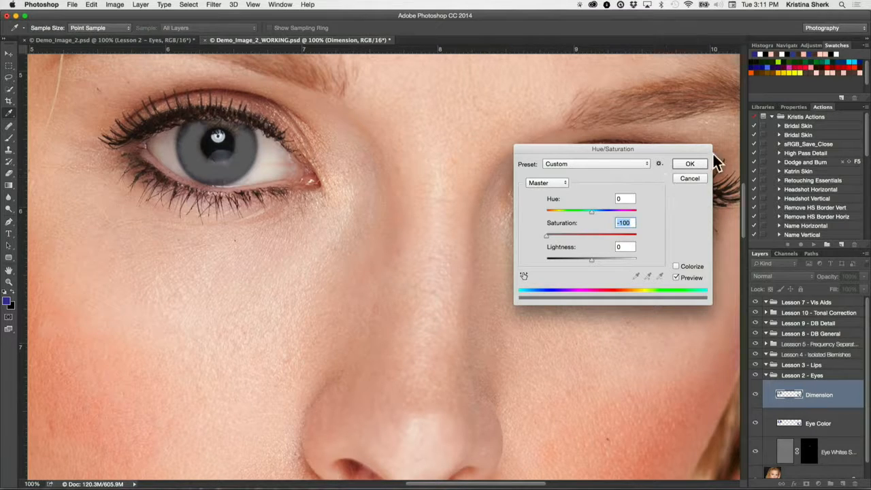
{"action": "left_click", "coordinate": [692, 161]}
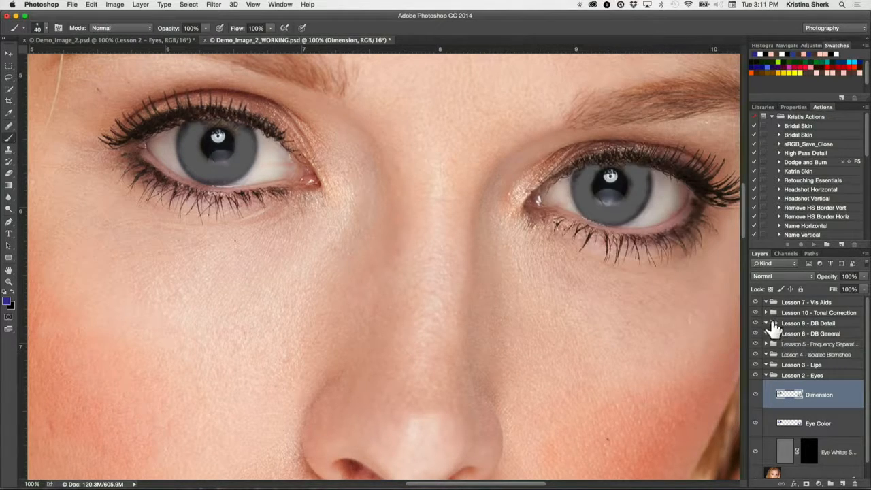
{"action": "left_click", "coordinate": [772, 276]}
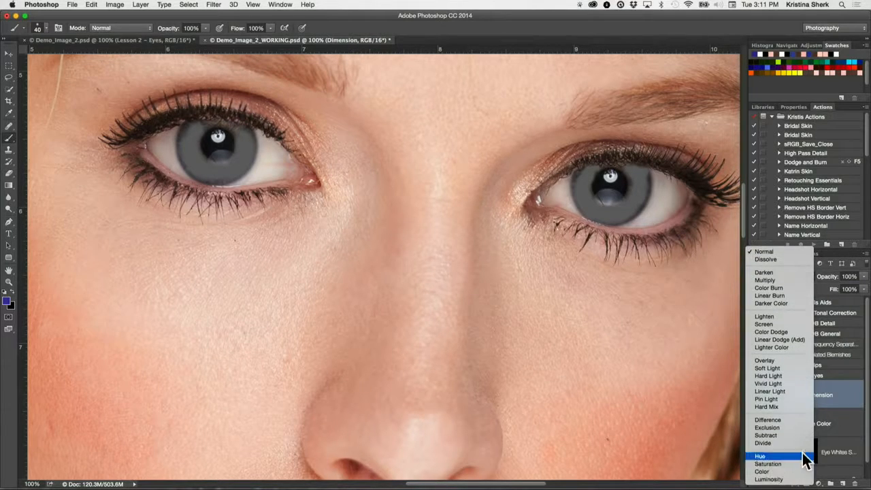
{"action": "left_click", "coordinate": [778, 332]}
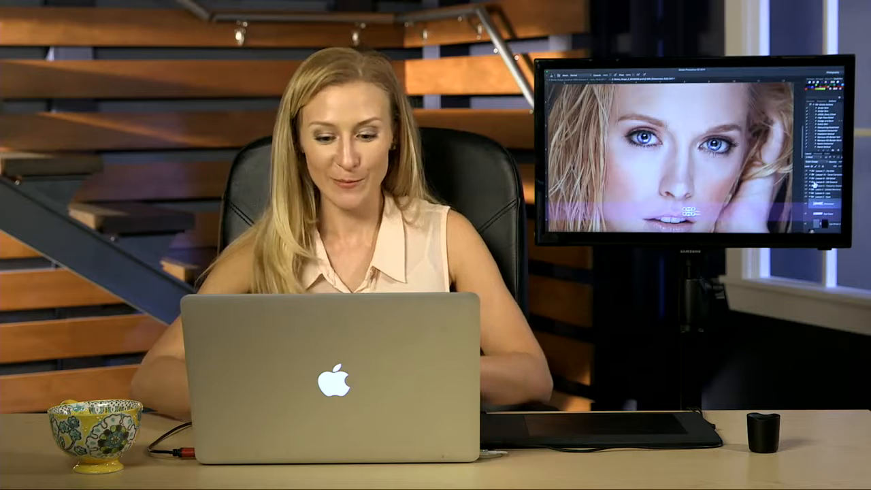
Open the Dimension layer's blending options and raise the Blend If Underlying Layer shadow limit to 82.
{"action": "key", "text": "super+equal"}
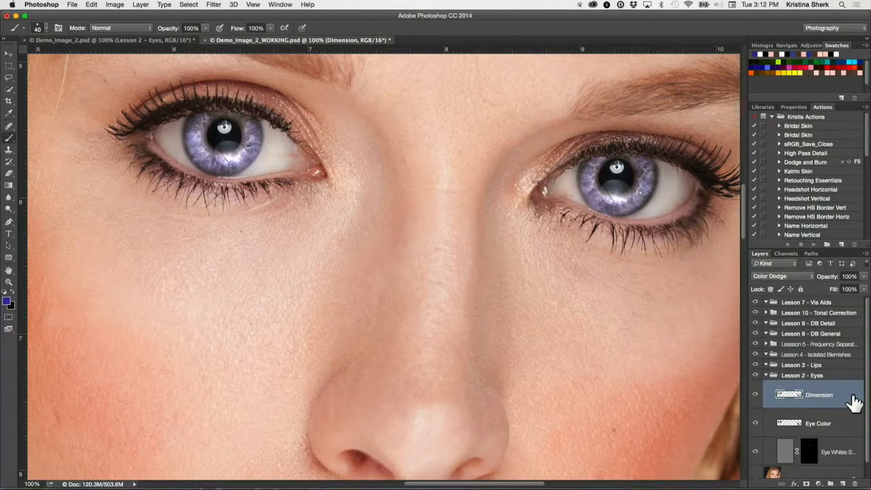
{"action": "double_click", "coordinate": [854, 403]}
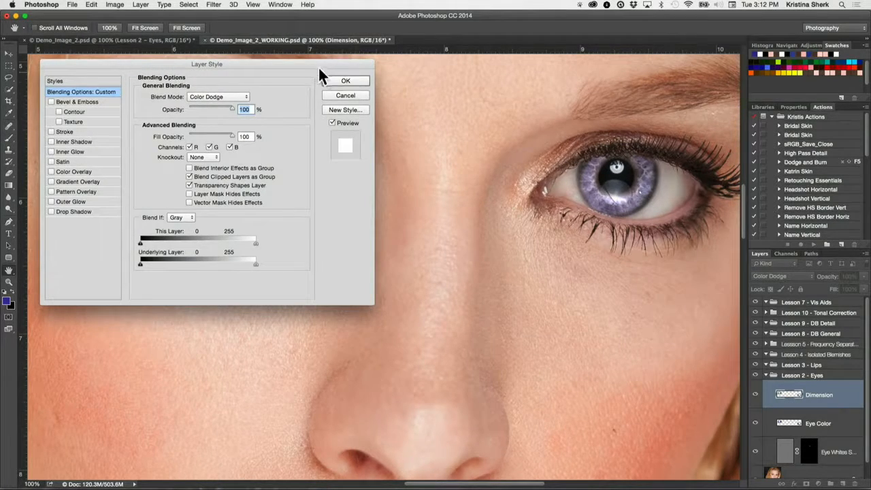
{"action": "left_click_drag", "start_coordinate": [313, 62], "coordinate": [506, 213]}
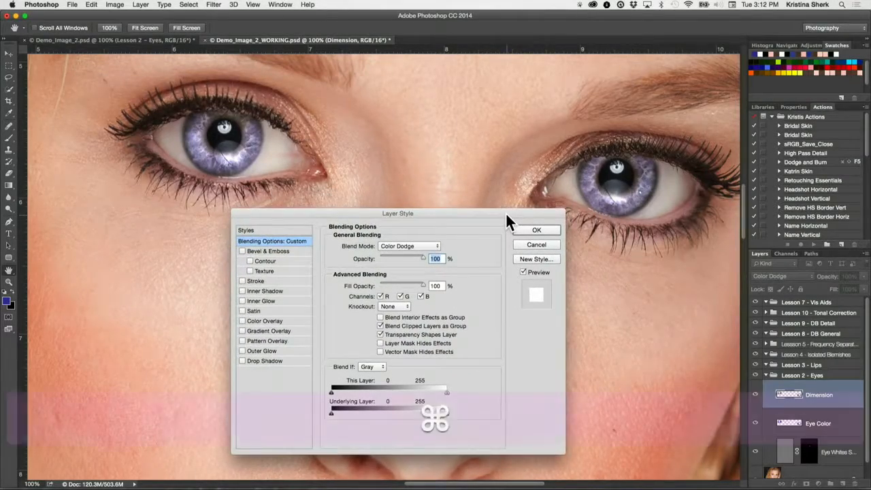
{"action": "key", "text": "super+equal"}
{"action": "left_click_drag", "start_coordinate": [448, 148], "coordinate": [233, 204]}
{"action": "left_click_drag", "start_coordinate": [417, 210], "coordinate": [250, 75]}
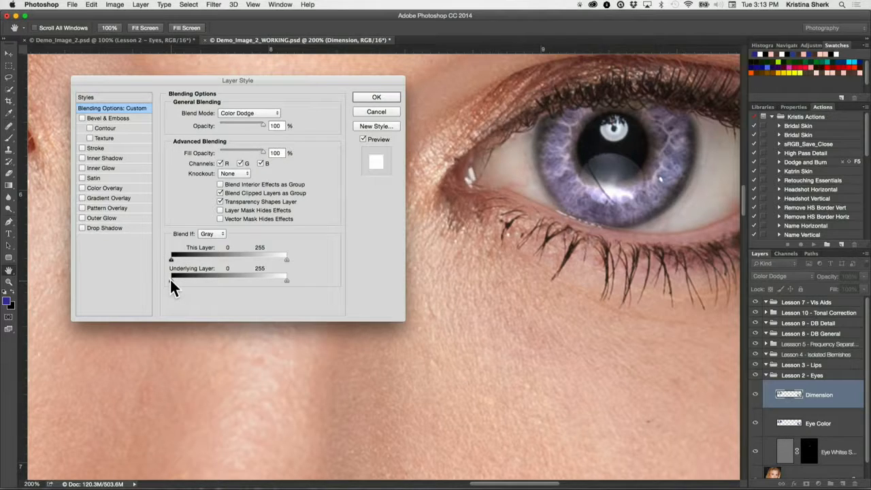
{"action": "mouse_move", "coordinate": [170, 279]}
{"action": "left_mouse_down"}
{"action": "mouse_move", "coordinate": [214, 279]}
{"action": "mouse_move", "coordinate": [207, 276]}
{"action": "left_mouse_up"}
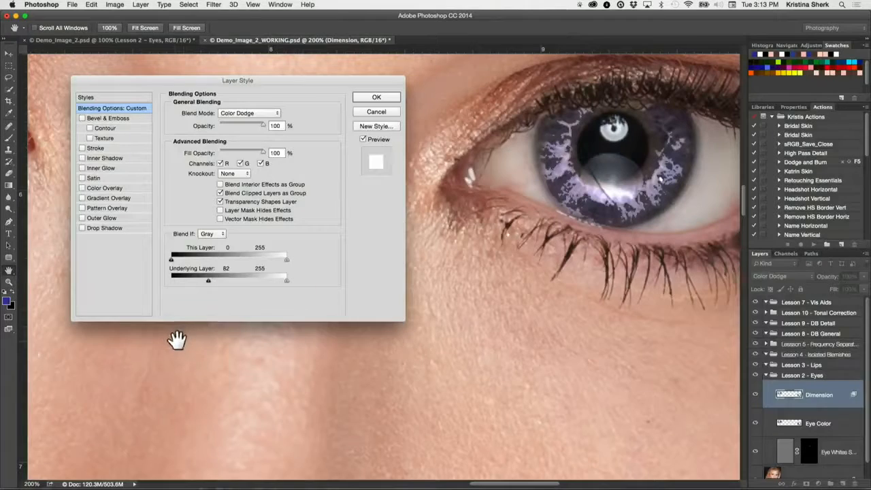
Split the Underlying Layer shadow limit into a soft transition at 66 / 110 and apply the layer style.
{"action": "key", "text": "alt"}
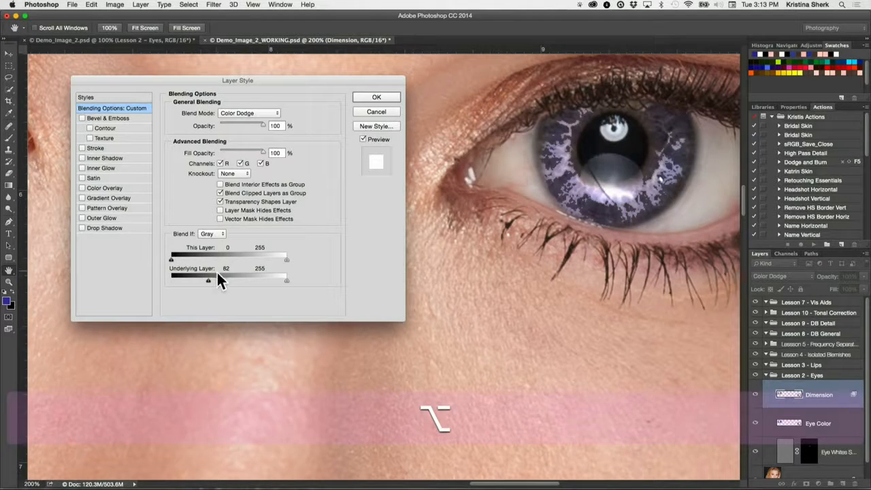
{"action": "key", "text": "alt"}
{"action": "mouse_move", "coordinate": [207, 280]}
{"action": "left_mouse_down"}
{"action": "mouse_move", "coordinate": [194, 278]}
{"action": "mouse_move", "coordinate": [199, 285]}
{"action": "mouse_move", "coordinate": [219, 279]}
{"action": "left_mouse_up"}
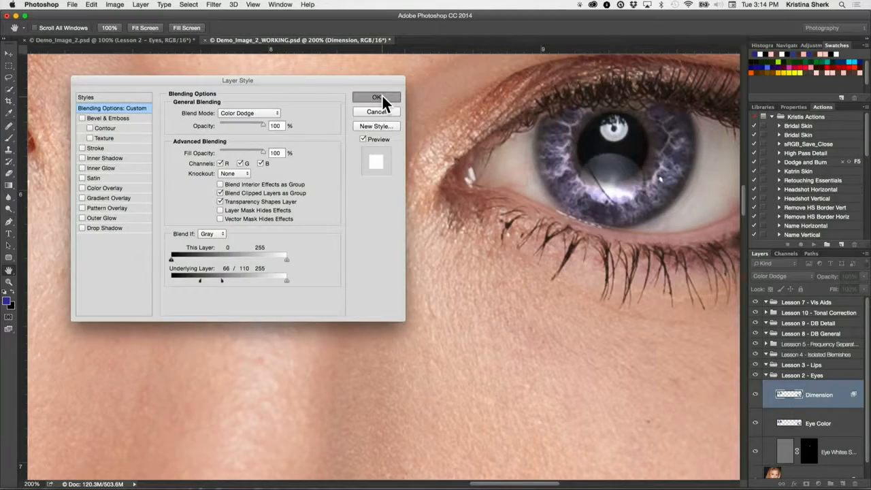
{"action": "left_click", "coordinate": [383, 99]}
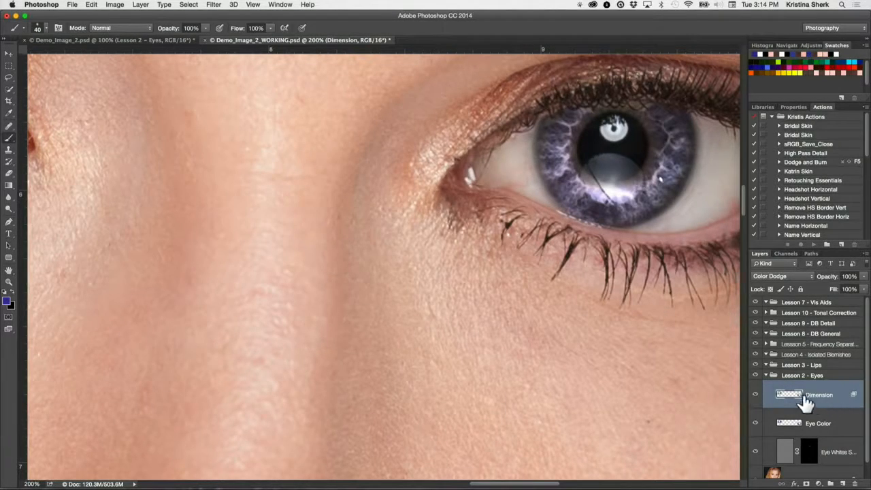
Lower the Dimension layer's opacity to 42%.
{"action": "key", "text": "super+minus"}
{"action": "key", "text": "super+minus"}
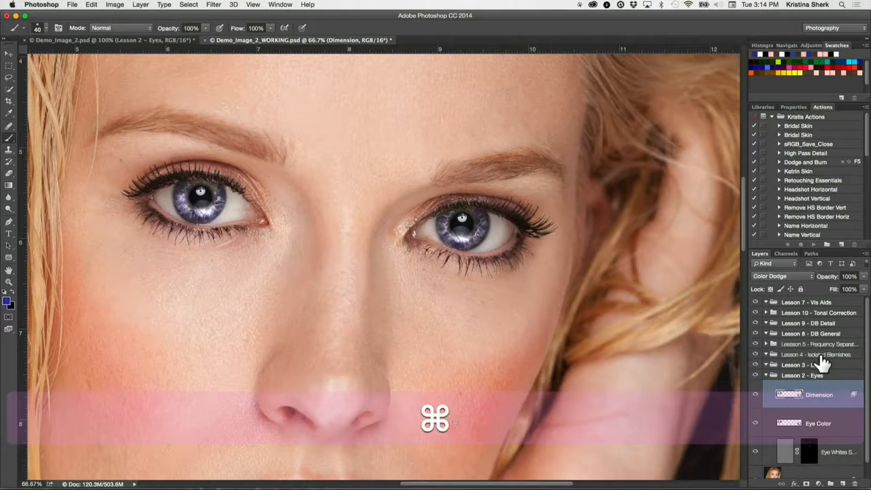
{"action": "key", "text": "super+minus"}
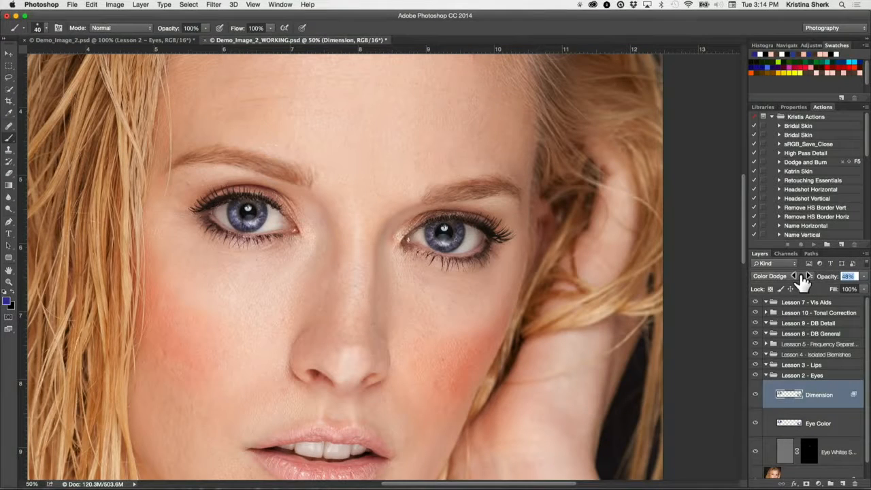
{"action": "mouse_move", "coordinate": [805, 281]}
{"action": "left_mouse_down"}
{"action": "mouse_move", "coordinate": [793, 283]}
{"action": "mouse_move", "coordinate": [801, 280]}
{"action": "left_mouse_up"}
Compare the portrait with the Dimension layer hidden and shown to examine its effect on the irises.
{"action": "left_click", "coordinate": [755, 392]}
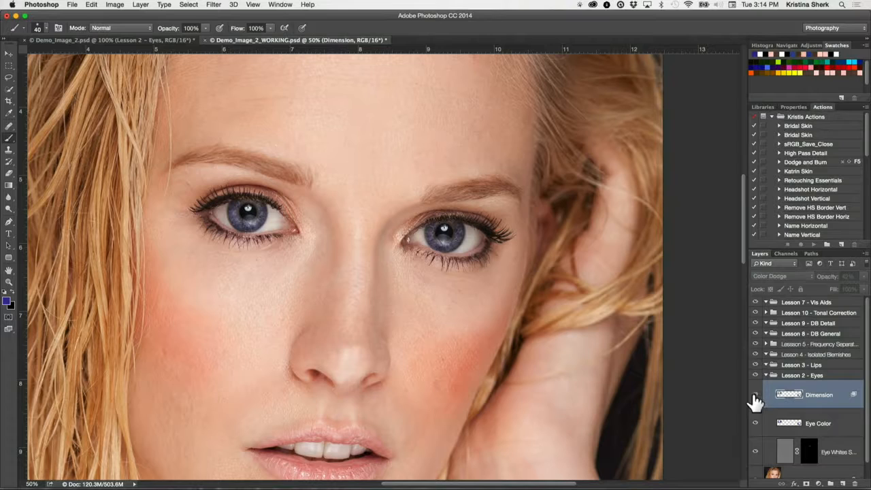
{"action": "left_click", "coordinate": [754, 395]}
{"action": "left_click", "coordinate": [754, 397]}
{"action": "left_click", "coordinate": [755, 400]}
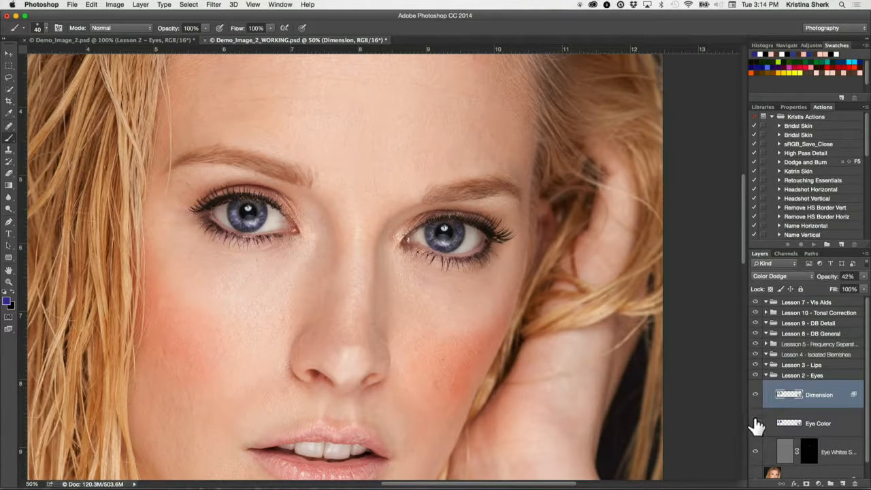